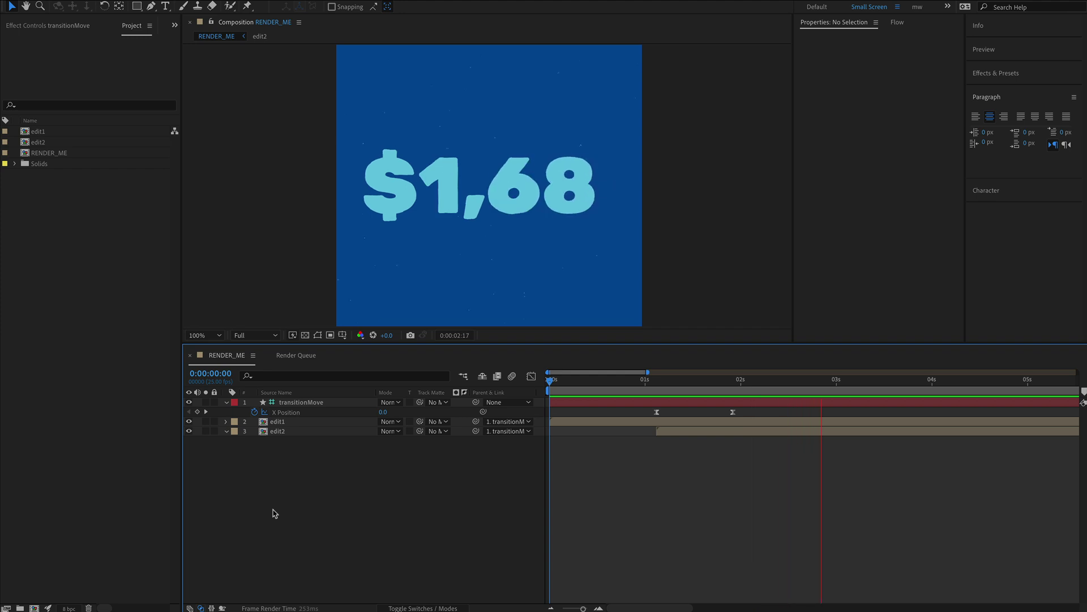
- Inspect transitionMove's X Position keyframes and slide transitionMove with edit2 in time and back
left_click_drag(274, 513, 460, 427)
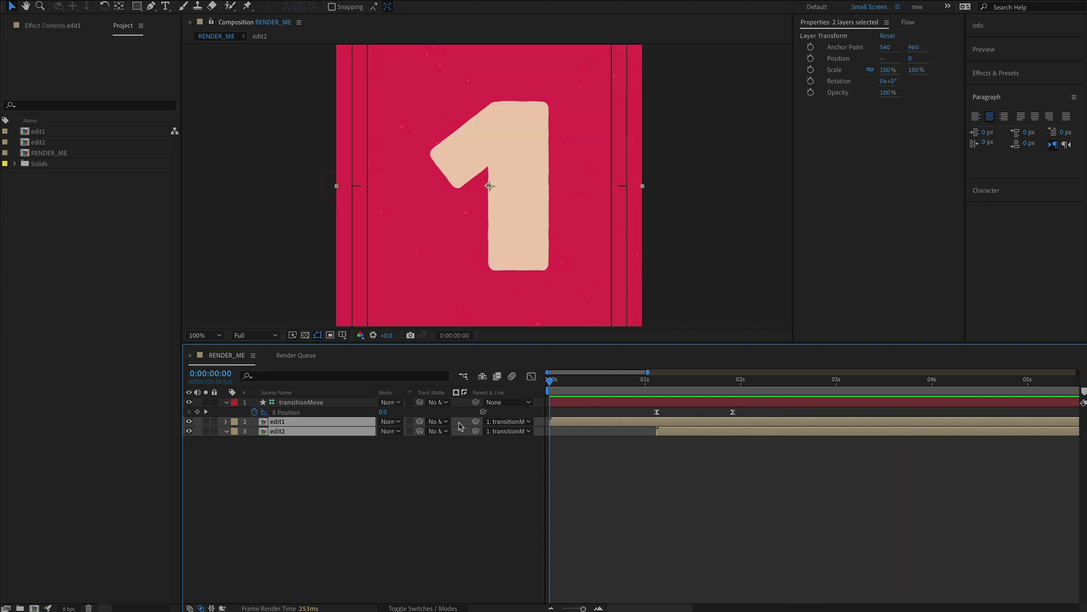
left_click(304, 404)
left_click_drag(637, 408, 816, 428)
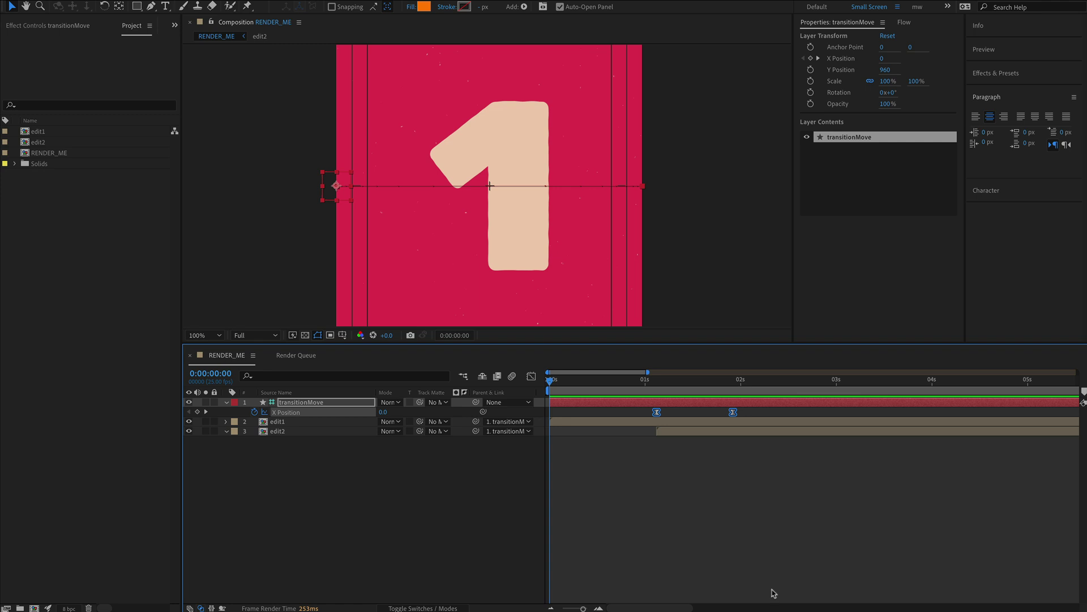
left_click(203, 517)
key("k")
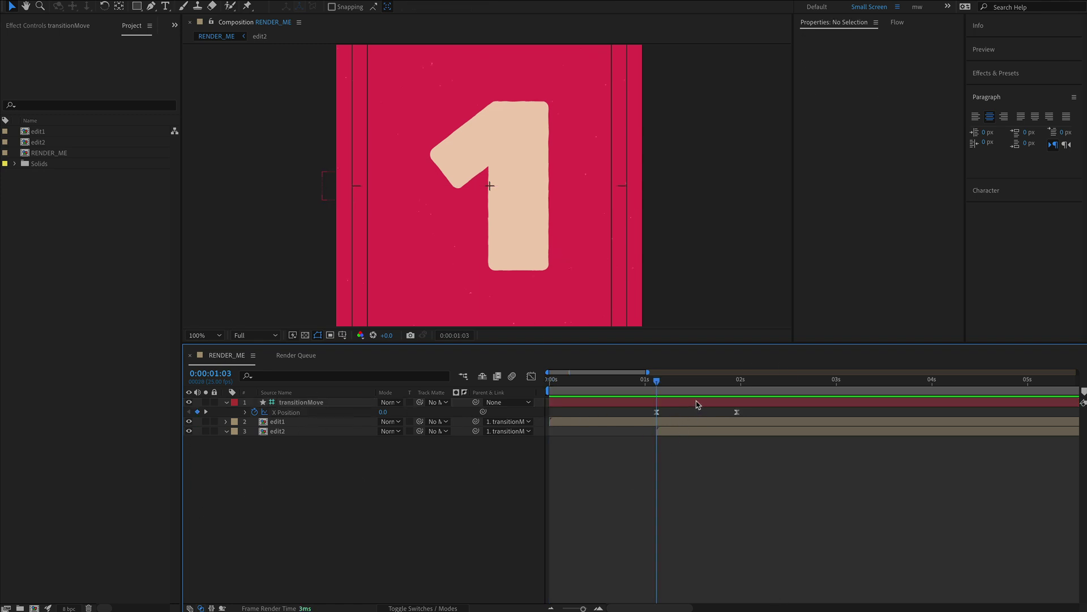
left_click(696, 403)
left_click(686, 436, "ctrl")
left_click_drag(720, 438, 900, 441)
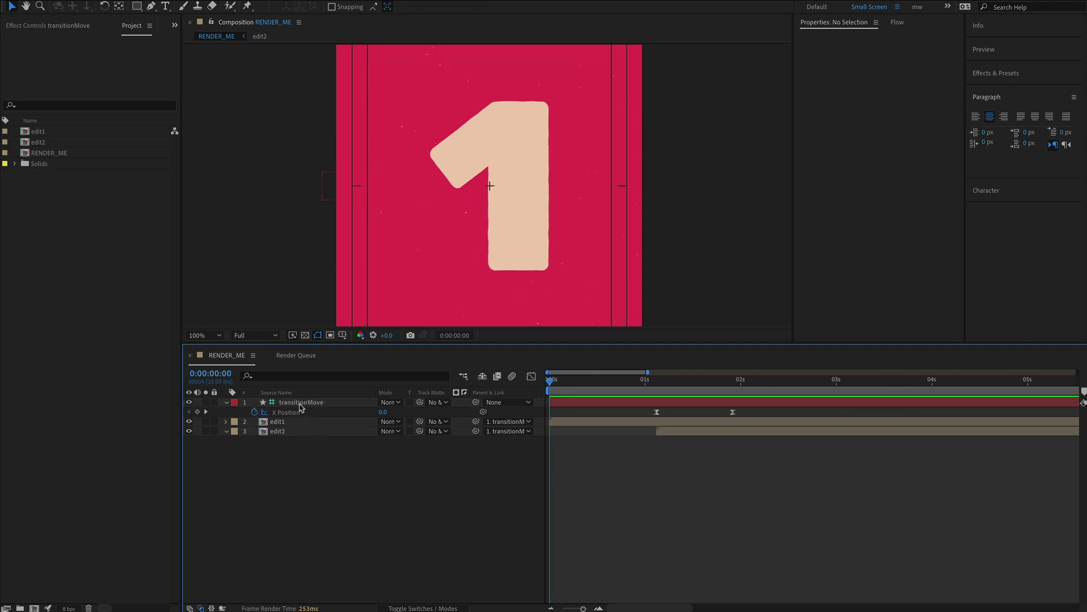
- Add an X Position expression to transitionMove and show its post-expression graph with the expression editor
left_click(302, 403)
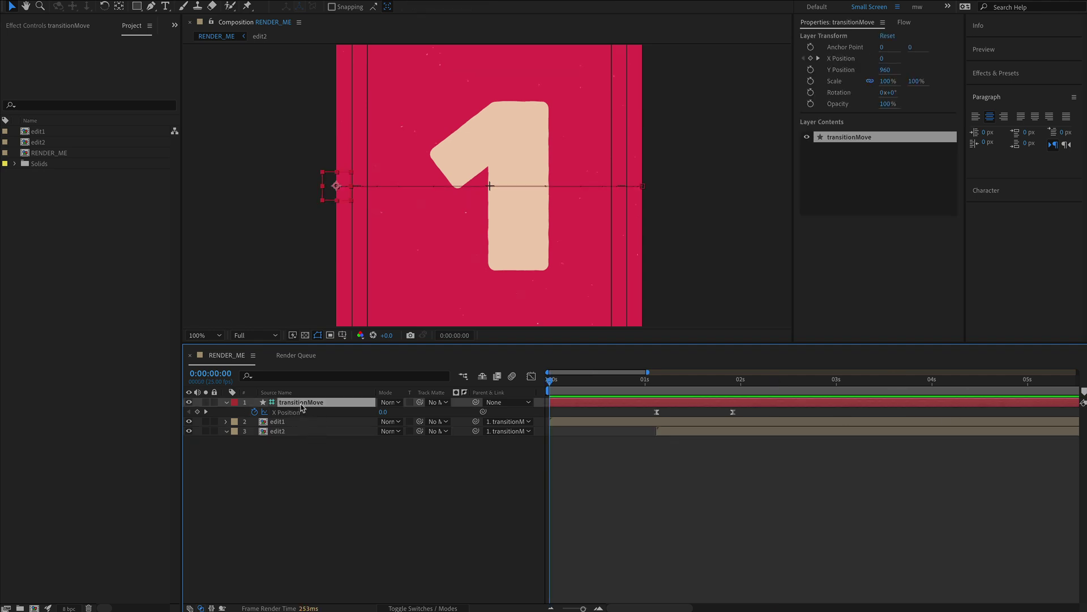
left_click(254, 412, "alt")
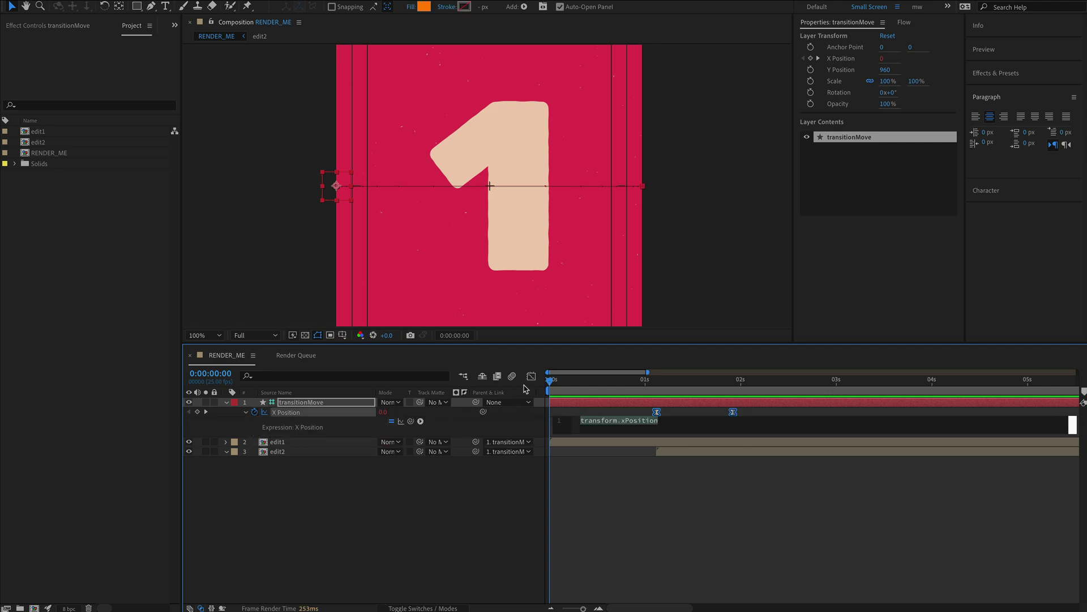
left_click(531, 376)
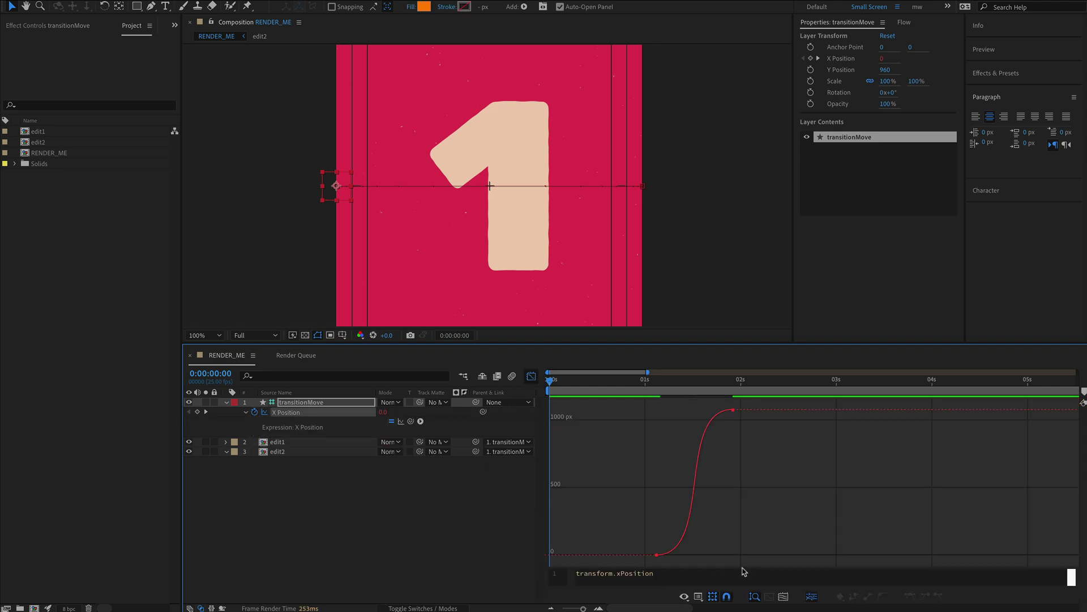
left_click(400, 422)
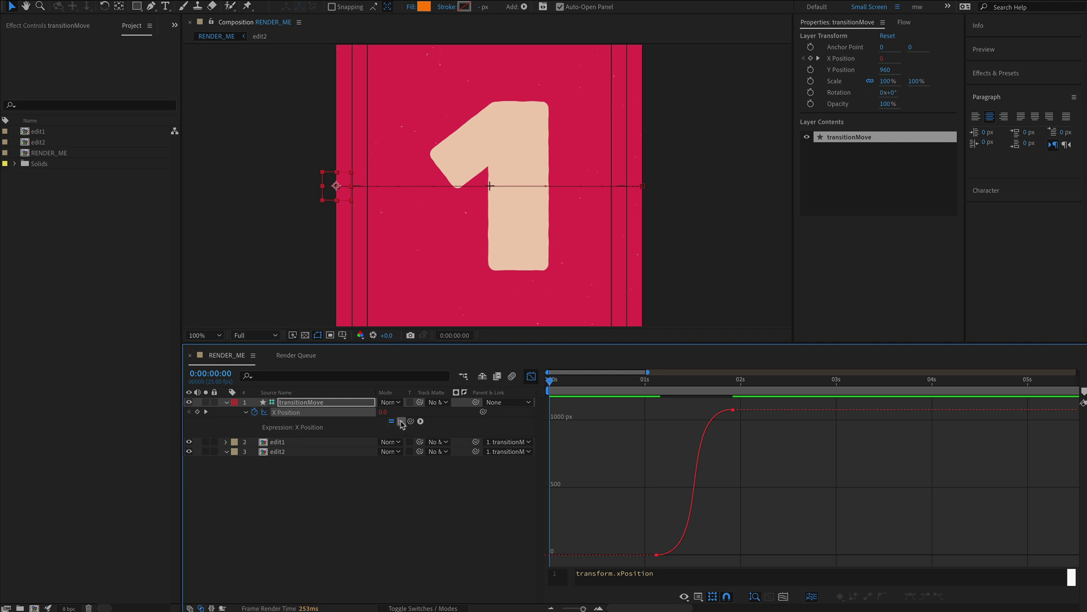
right_click(587, 404)
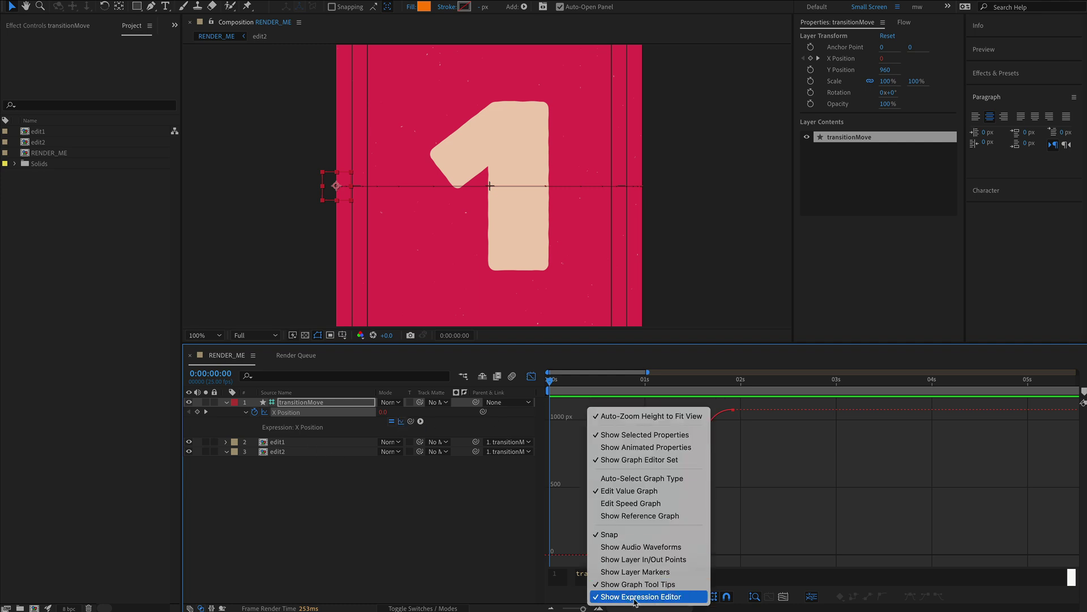
left_click(657, 597)
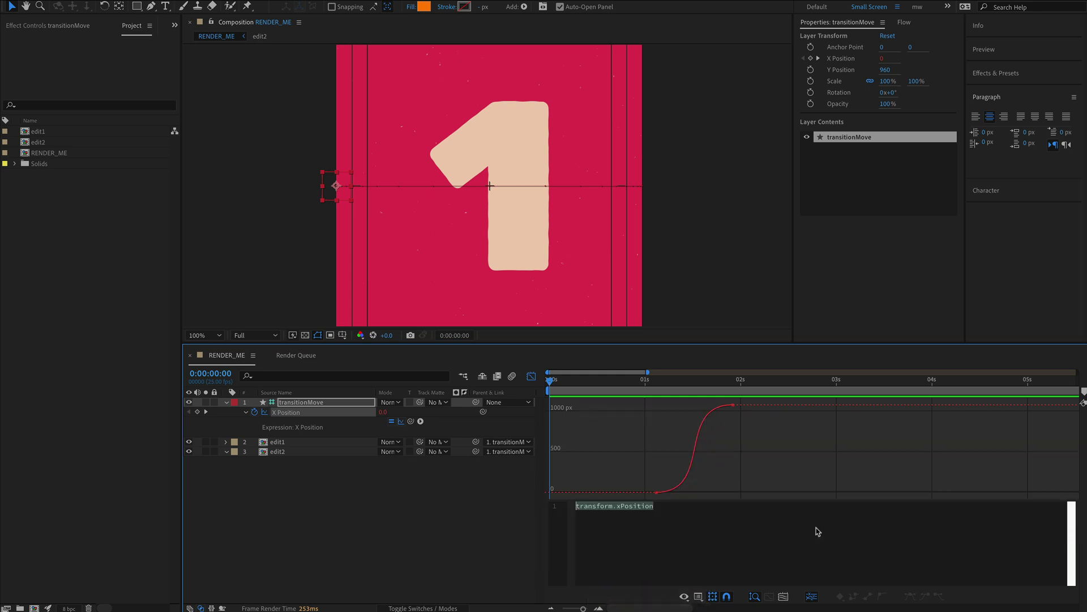
- Write the expression thisProperty.valueAtTime(time-2.5) to replay the slide 2.5 seconds later
type("thisProperty.value")
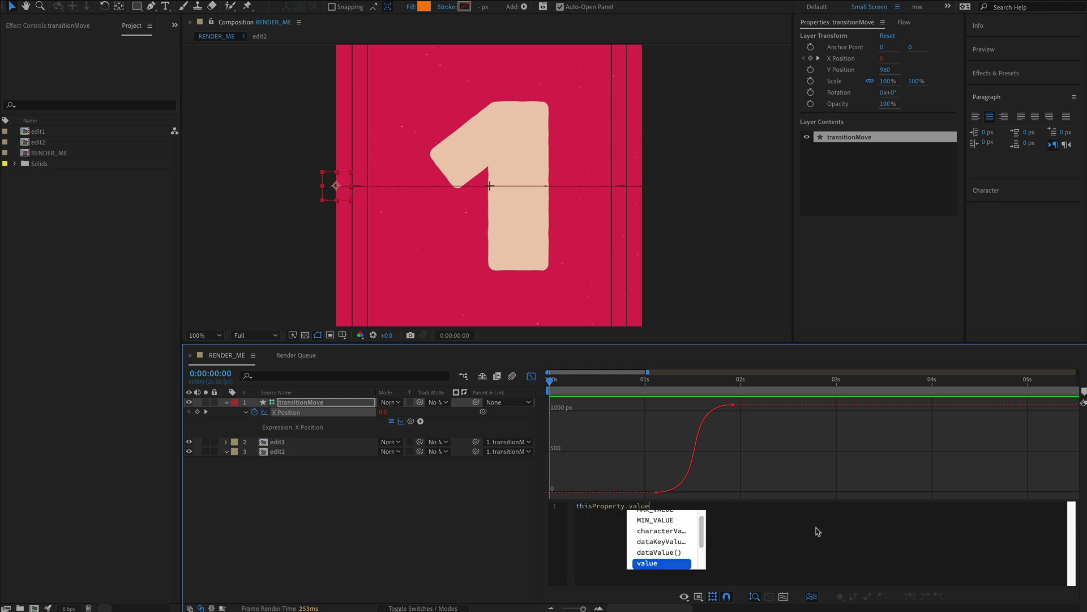
type("At")
key("Return")
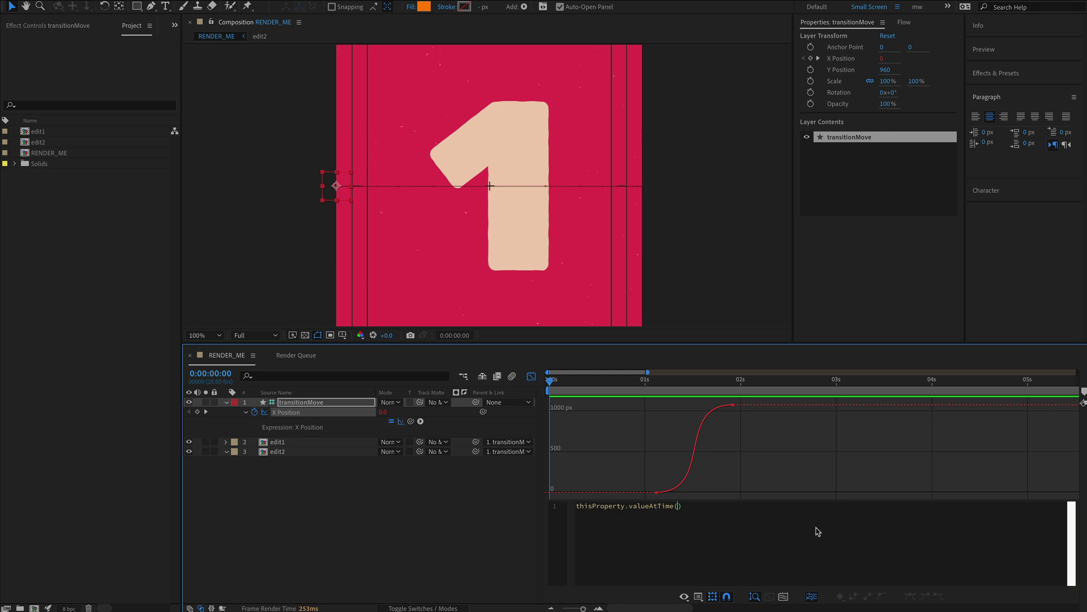
type("time")
key("Escape")
type("-1")
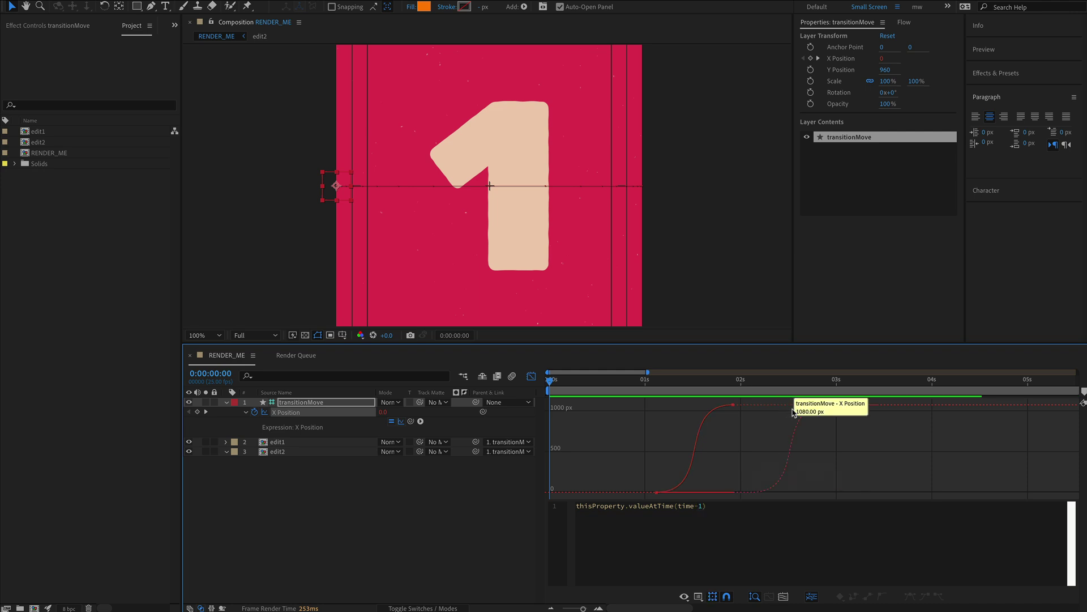
mouse_move(792, 468)
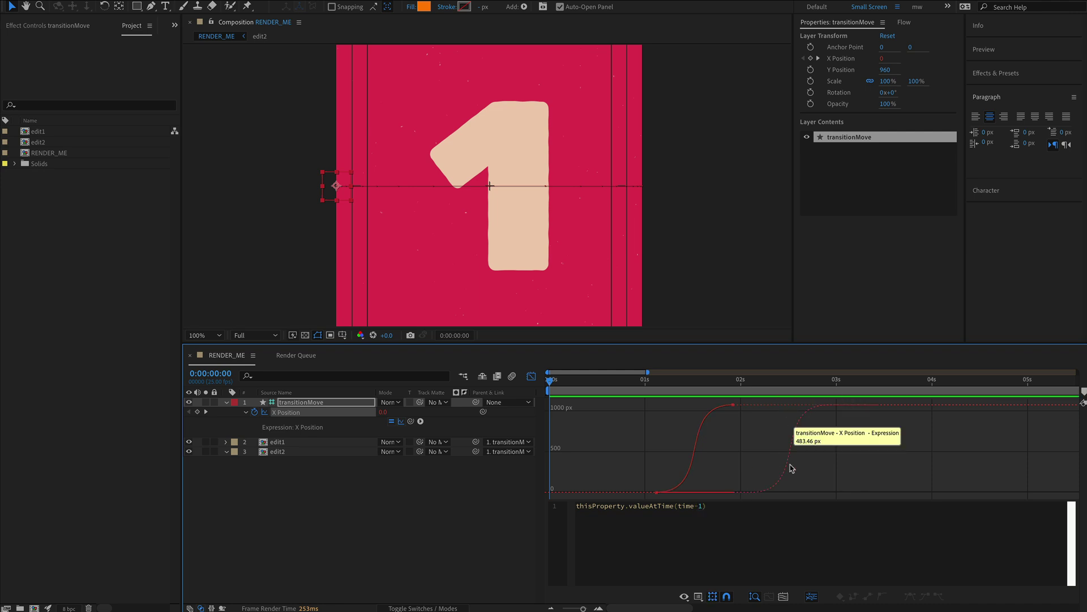
double_click(699, 506)
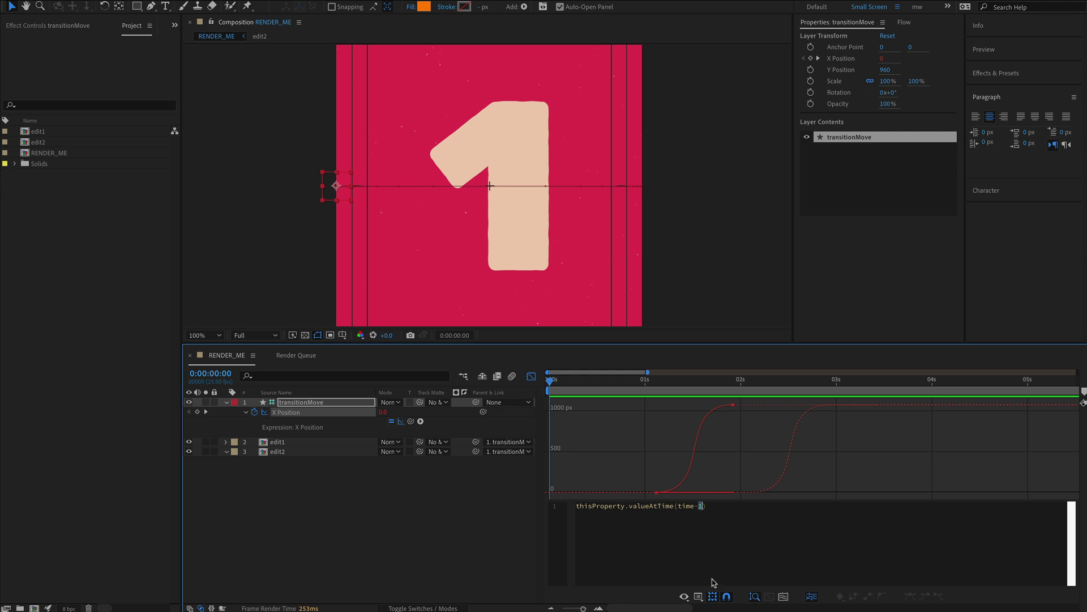
type("2")
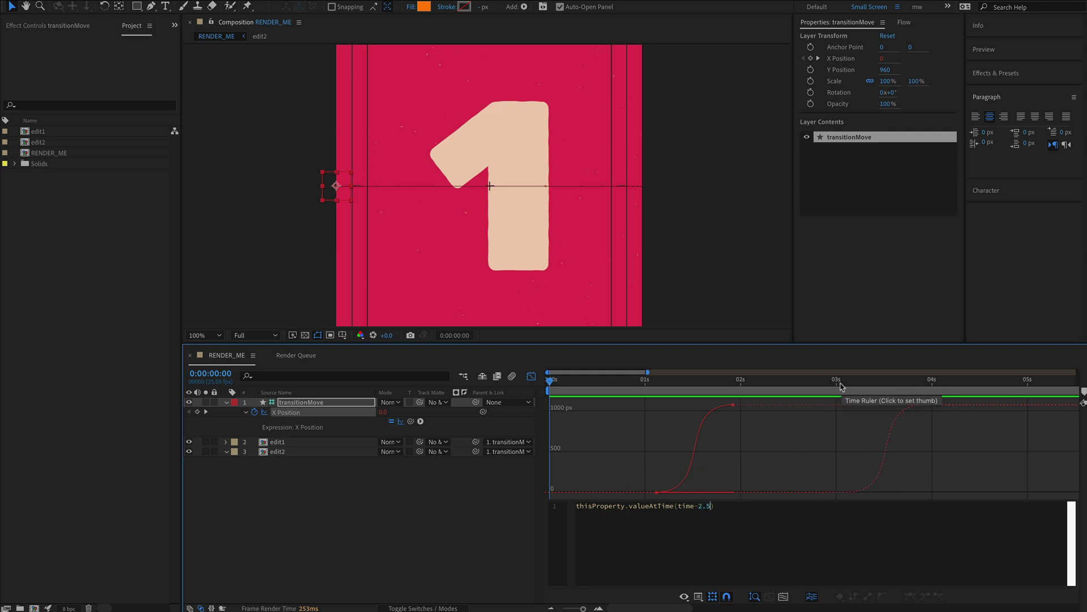
type(".5")
left_click(778, 548)
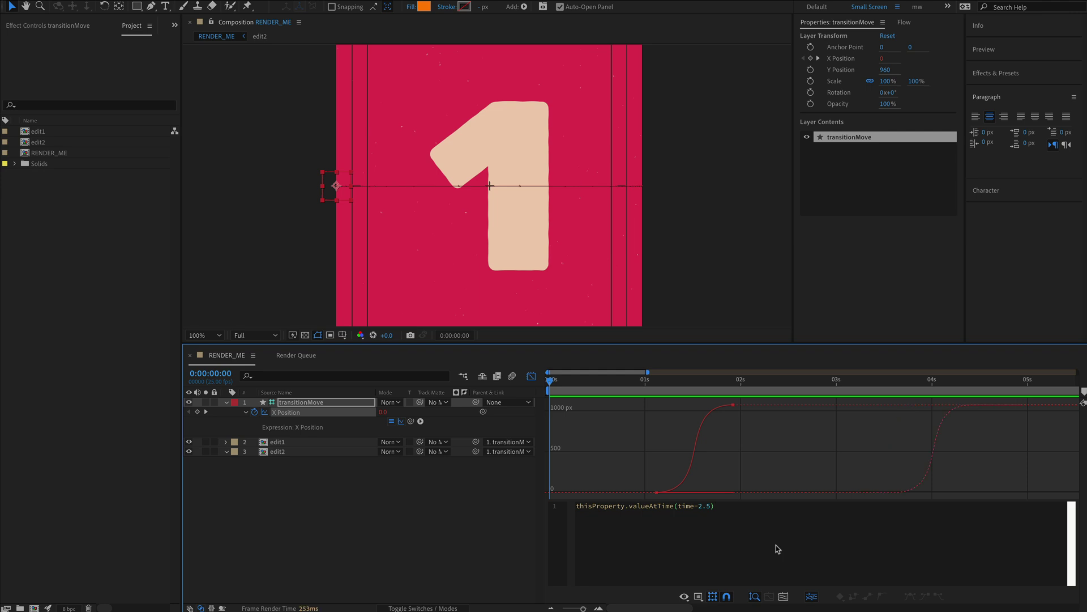
- Start a new first line reading 'transition_offset = fra'
left_click(573, 560)
key("Return")
key("Up")
type("transitio")
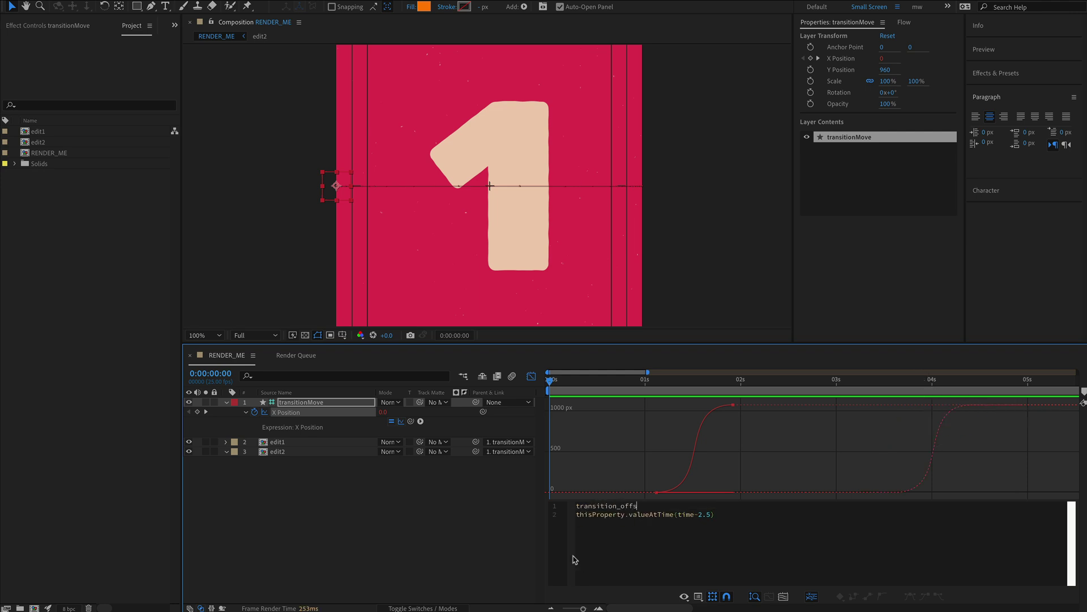
type("n_offset = fra")
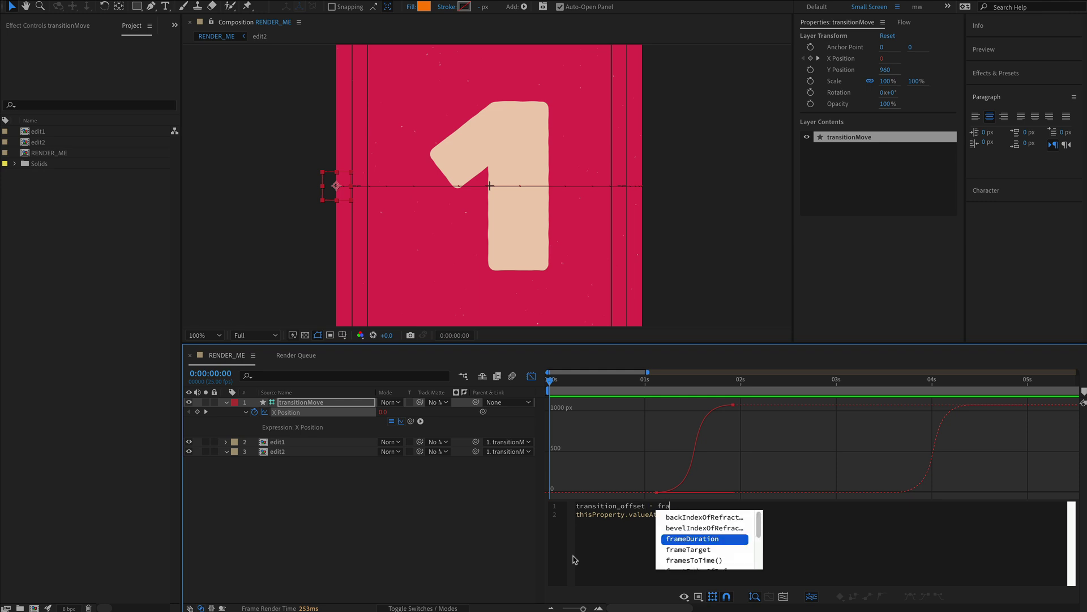
- Complete transition_offset = framesToTime(20) and replace the 2.5 delay with transition_offset
key("Down")
key("Down")
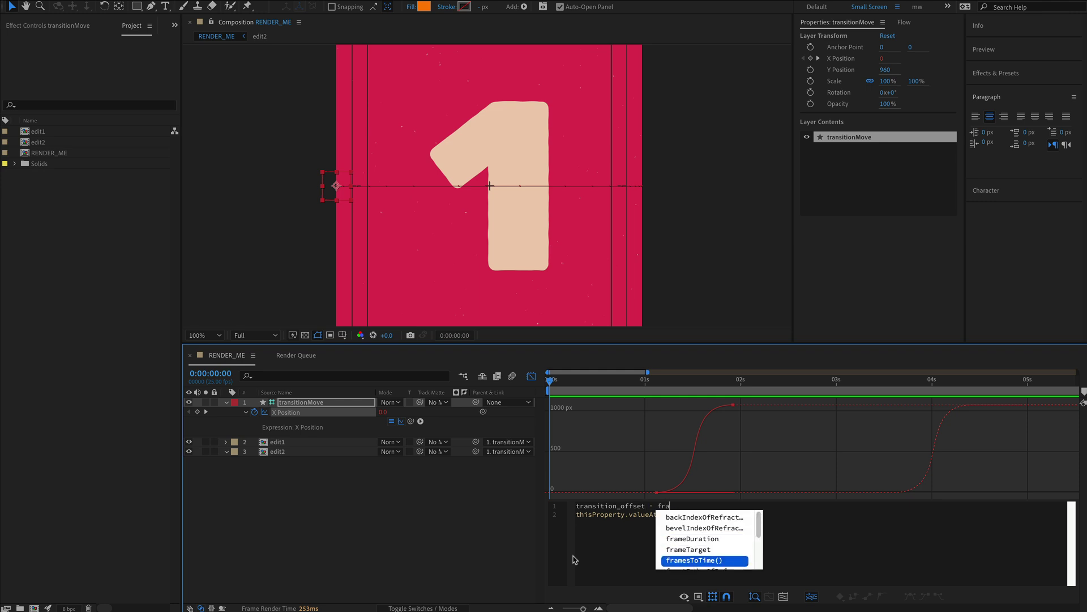
key("Return")
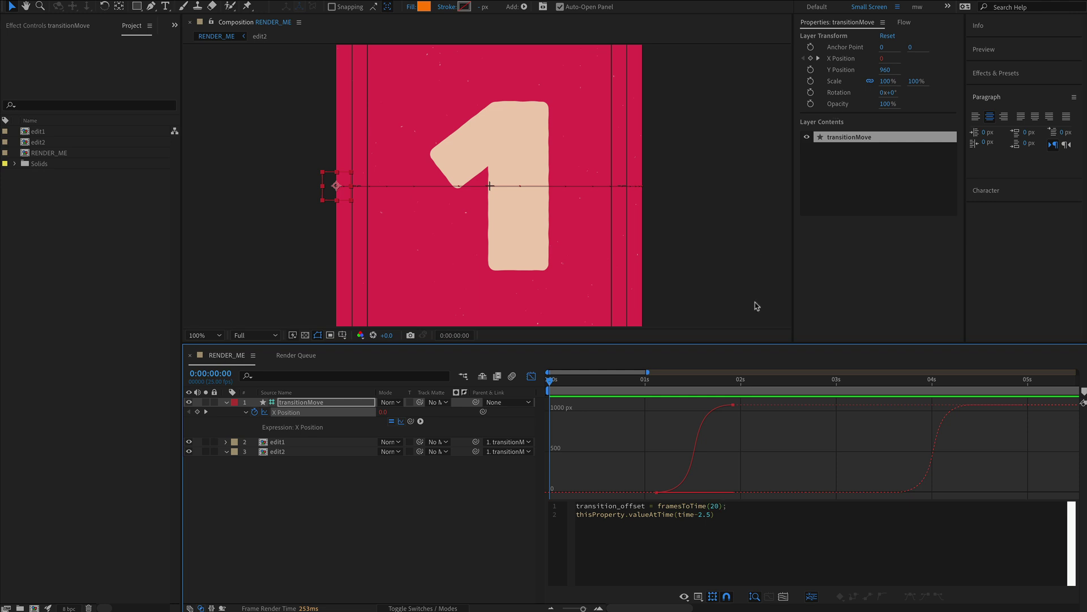
double_click(610, 506)
left_click_drag(698, 516, 710, 520)
type("transition_offset")
key("Return")
- With transitionMove deselected, add a comp marker commented 'cut' at 0:00:03:00 in RENDER_ME
left_click(304, 559)
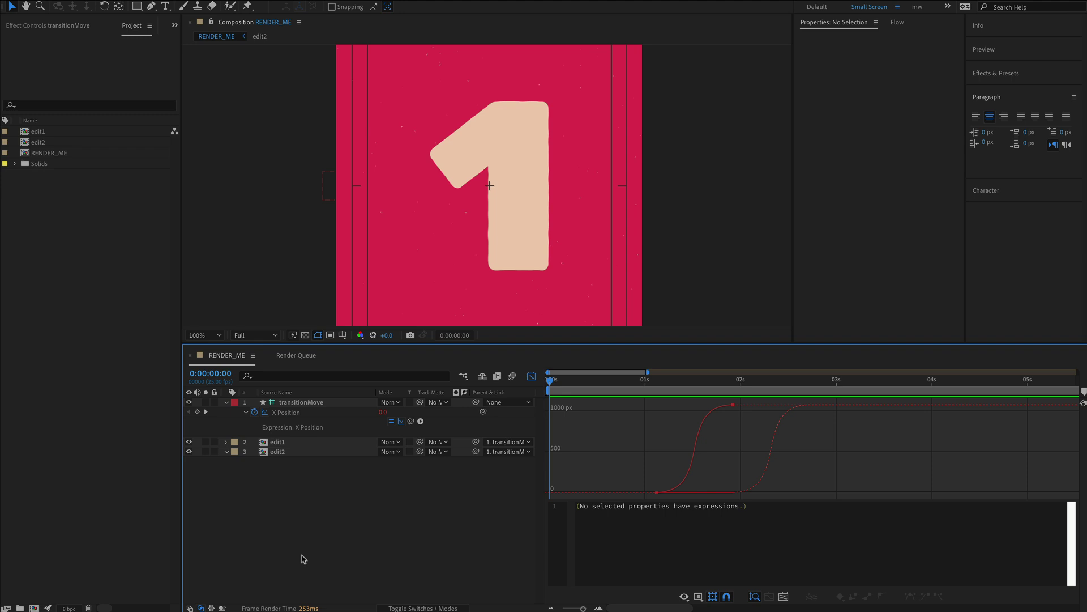
left_click_drag(866, 385, 835, 388)
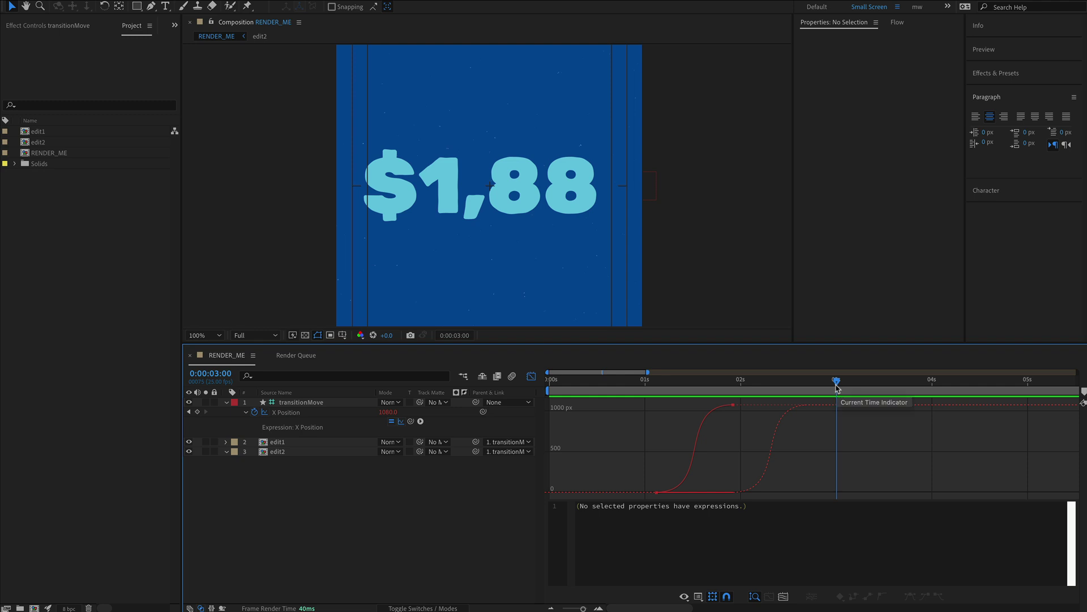
double_click(837, 387)
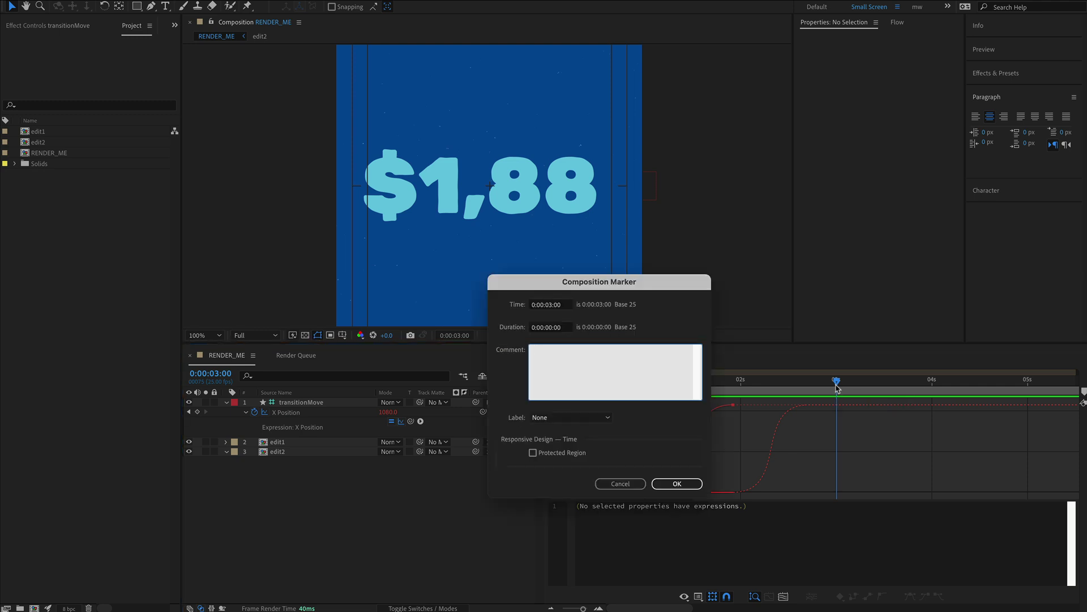
type("cut")
left_click(679, 484)
mouse_move(837, 393)
left_mouse_down()
mouse_move(799, 391)
mouse_move(893, 391)
mouse_move(810, 390)
mouse_move(856, 390)
mouse_move(836, 391)
left_mouse_up()
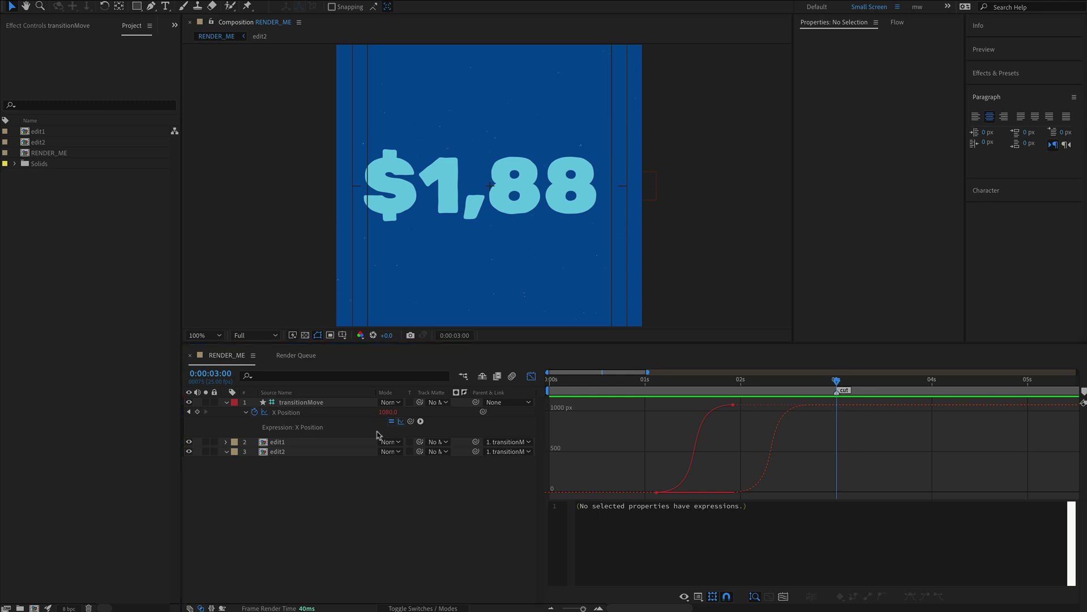
- Add the line transition = thisComp.marker.key("cut").time; to the X Position expression
left_click(288, 413)
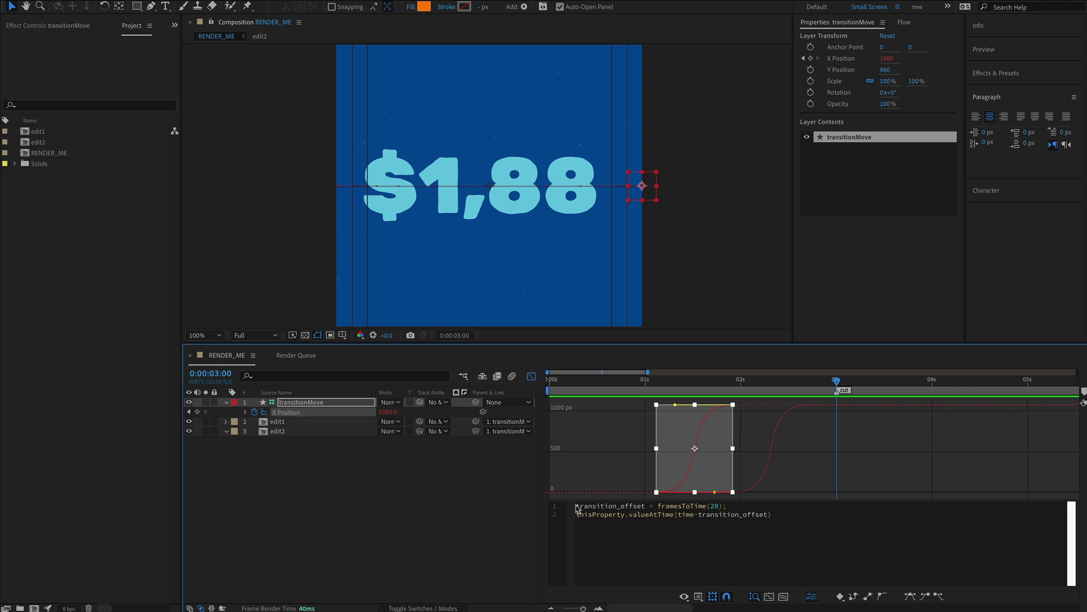
key("Return")
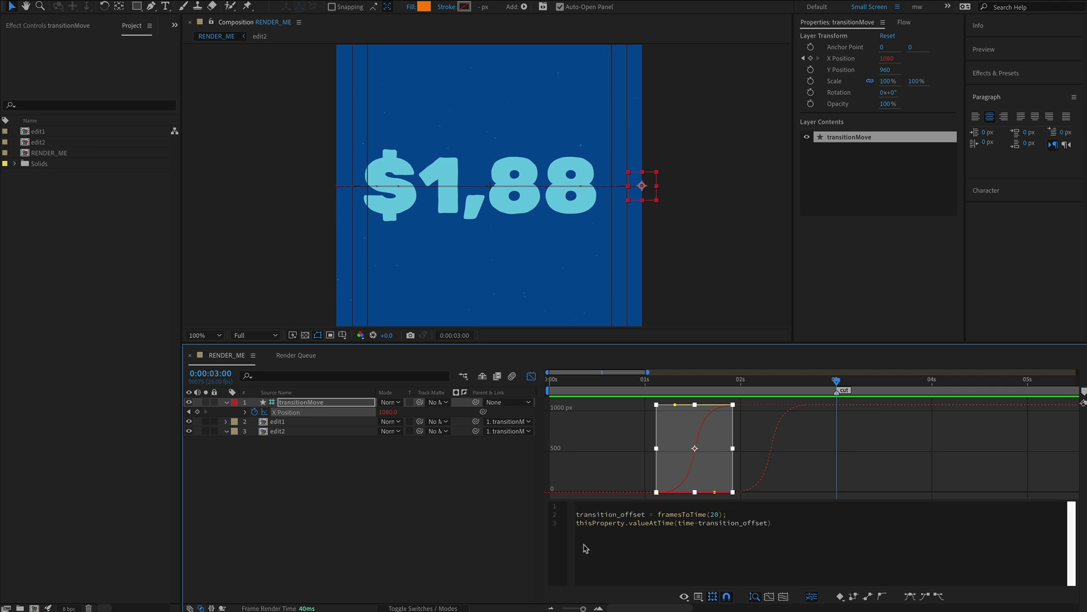
type("transition = thisComp.marker.")
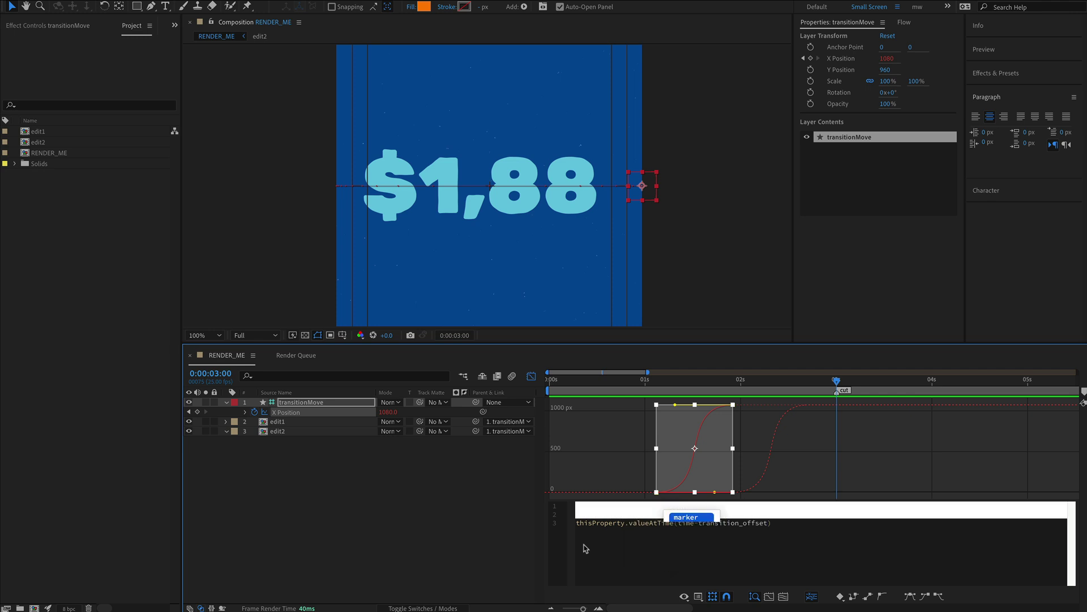
type("key")
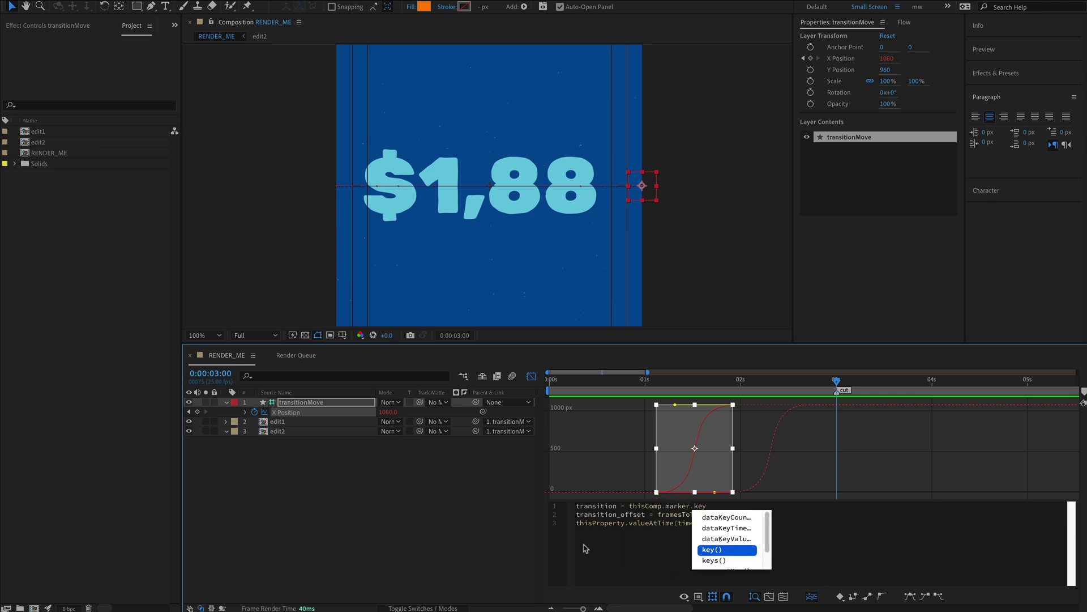
key("Return")
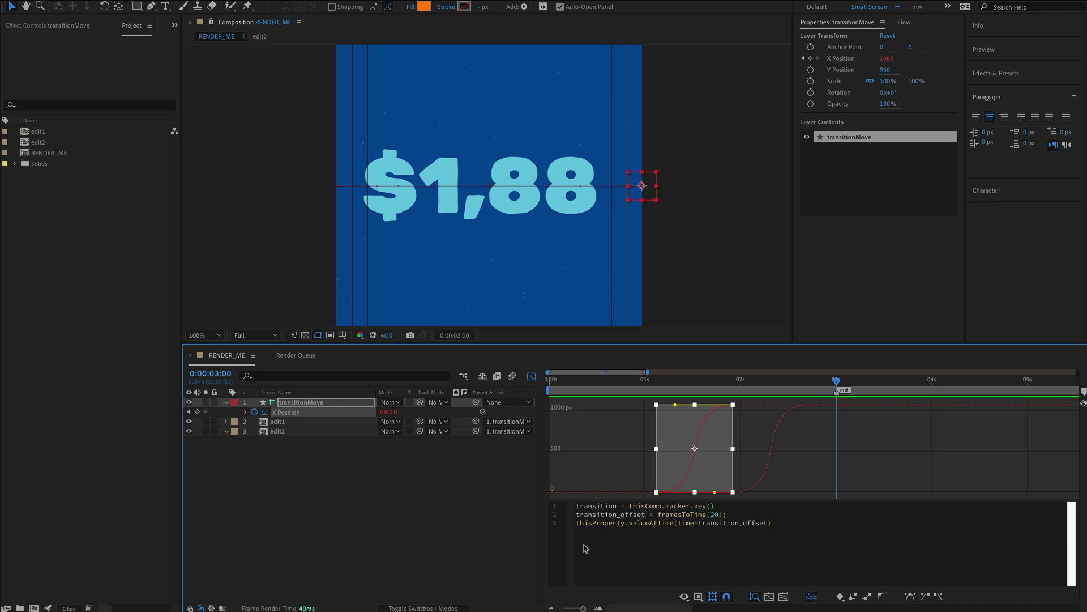
type("\"cut")
type(".time")
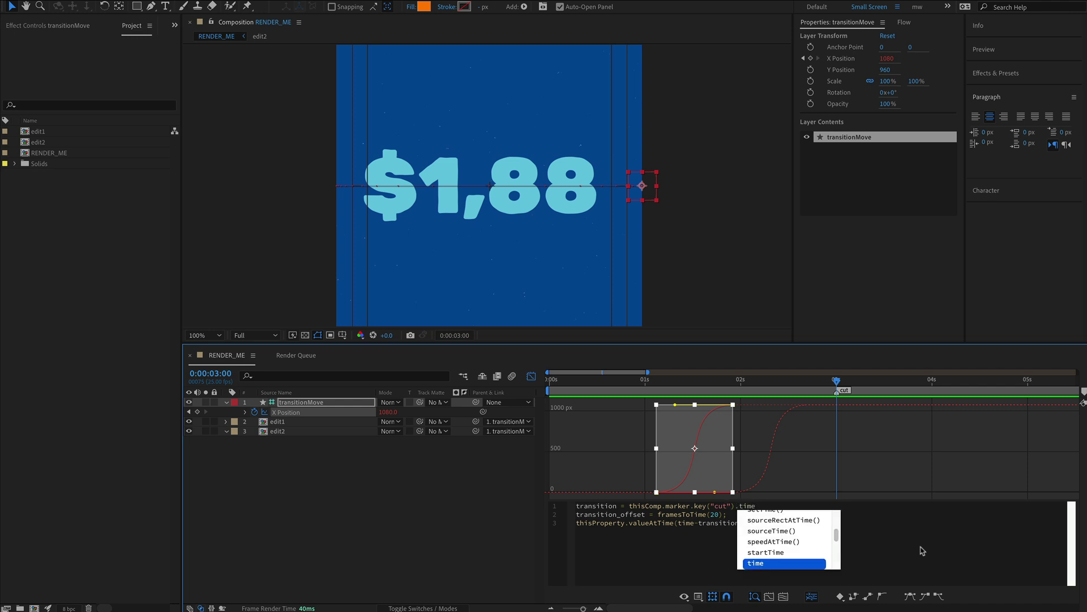
type(";")
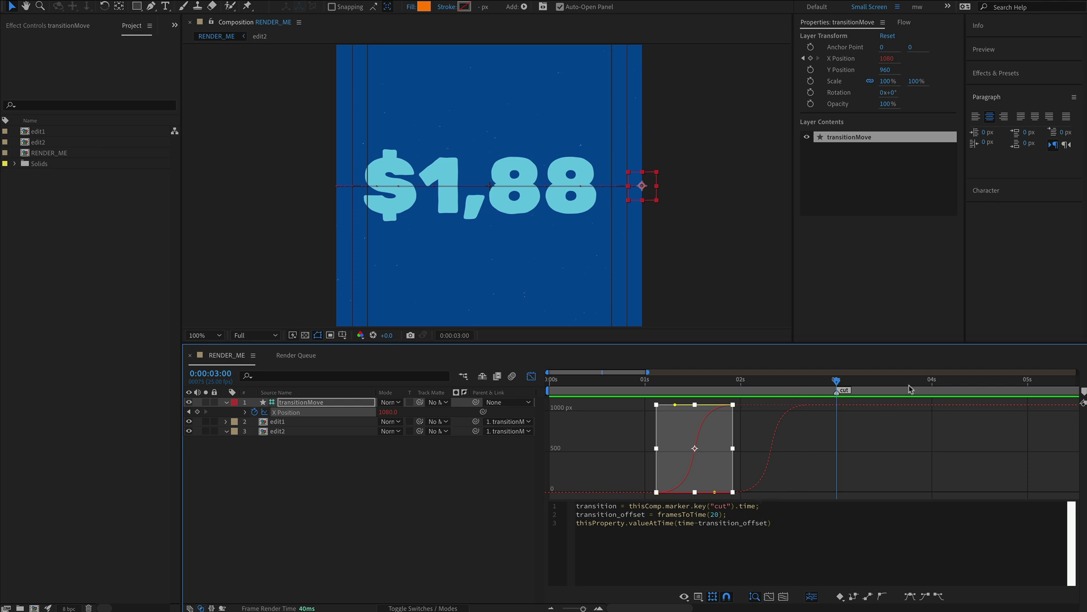
- Change the delay to valueAtTime(time-transition), apply it, and drag the cut marker earlier
double_click(588, 507)
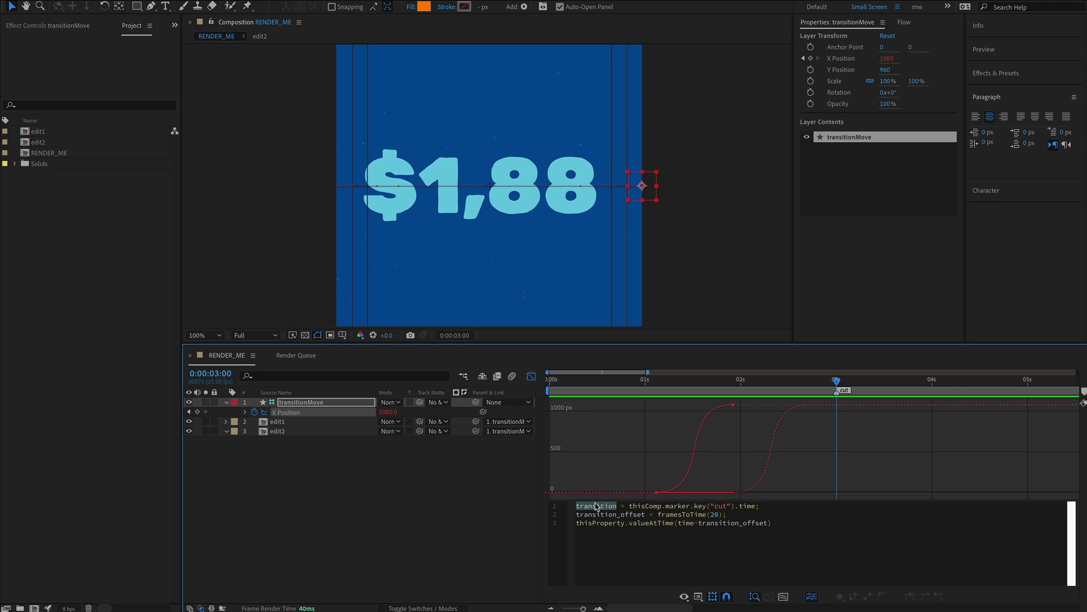
left_click(728, 515)
key("Return")
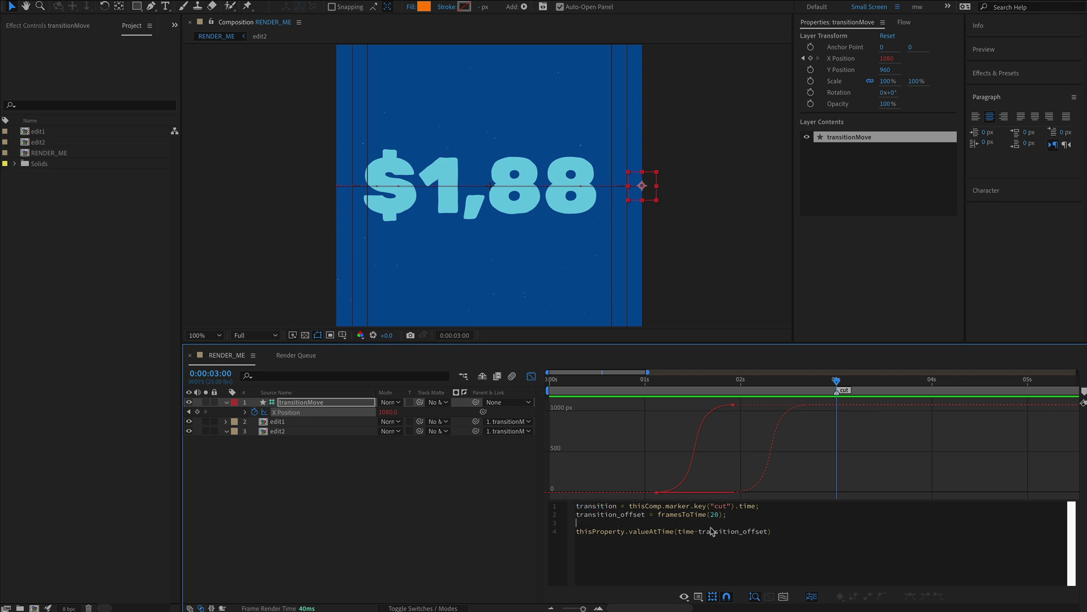
double_click(698, 533)
type("transition")
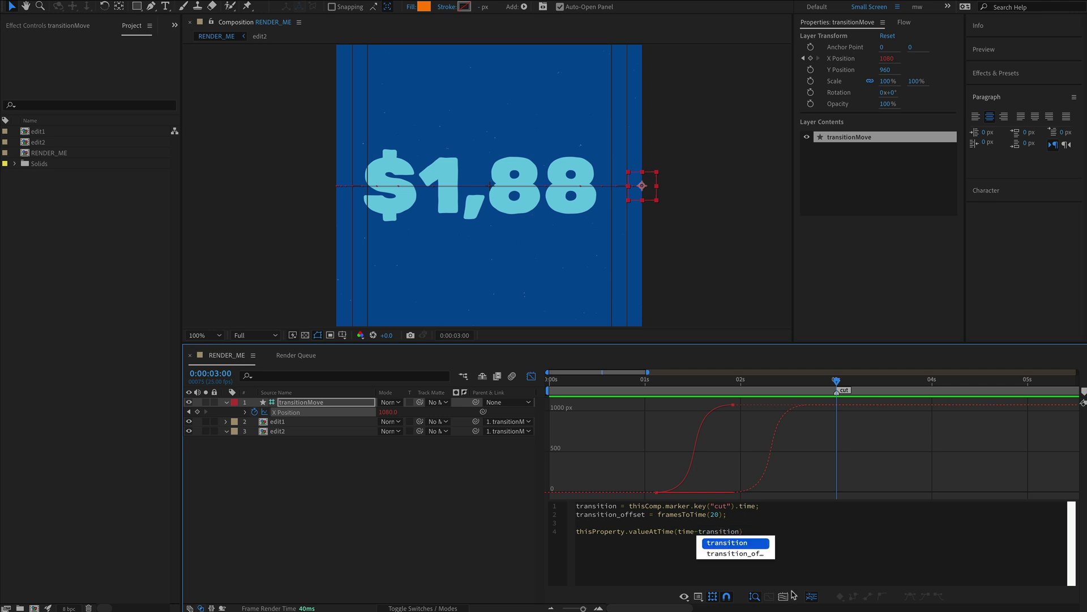
key("Right")
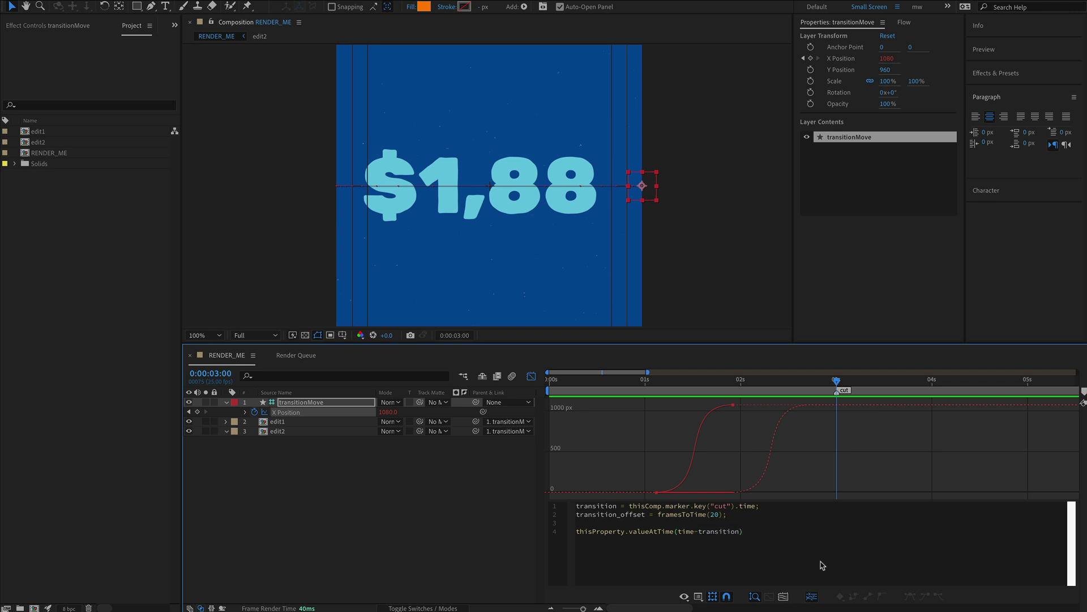
left_click(810, 497)
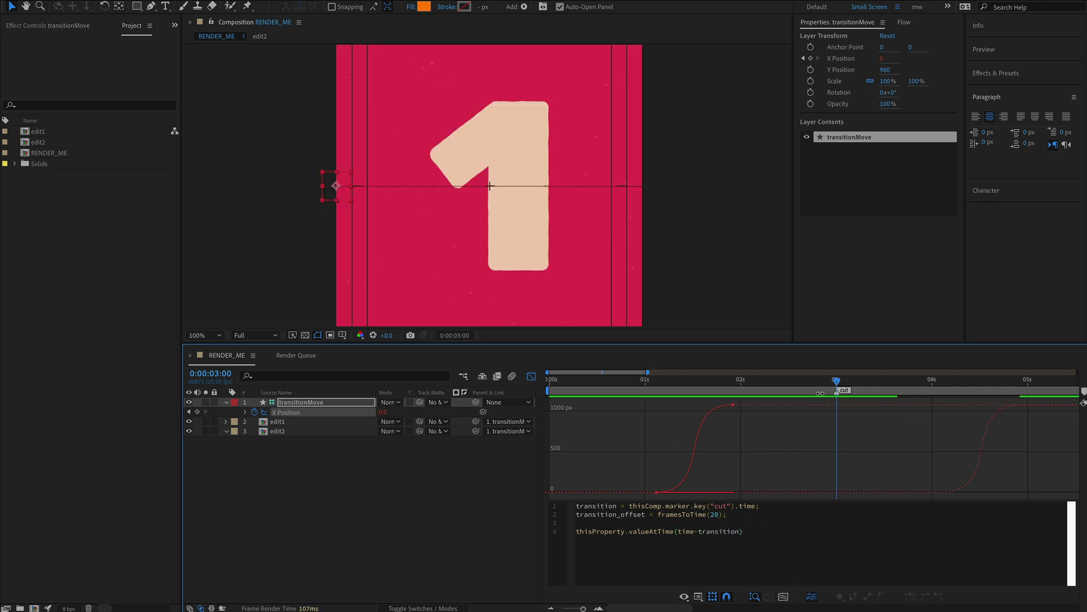
mouse_move(820, 393)
left_mouse_down()
mouse_move(804, 391)
mouse_move(852, 391)
mouse_move(742, 391)
mouse_move(798, 391)
left_mouse_up()
- Move both X Position keyframes to start at 0s and drag the cut marker to about 1:14
left_click(531, 376)
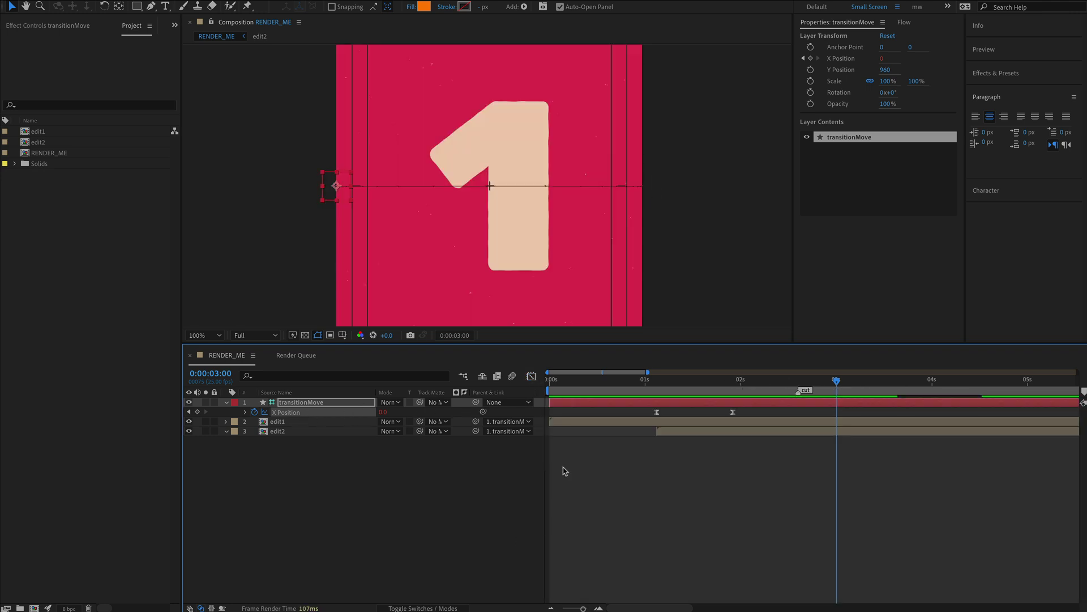
left_click_drag(640, 414, 762, 436)
left_click_drag(656, 413, 550, 412)
key("shift+F3")
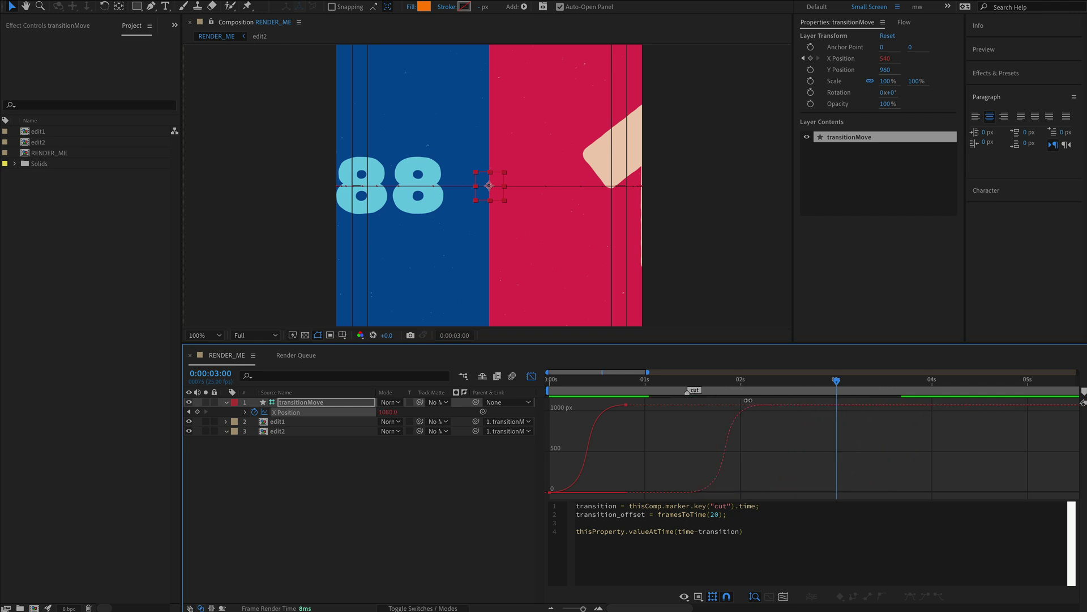
left_click_drag(802, 391, 702, 400)
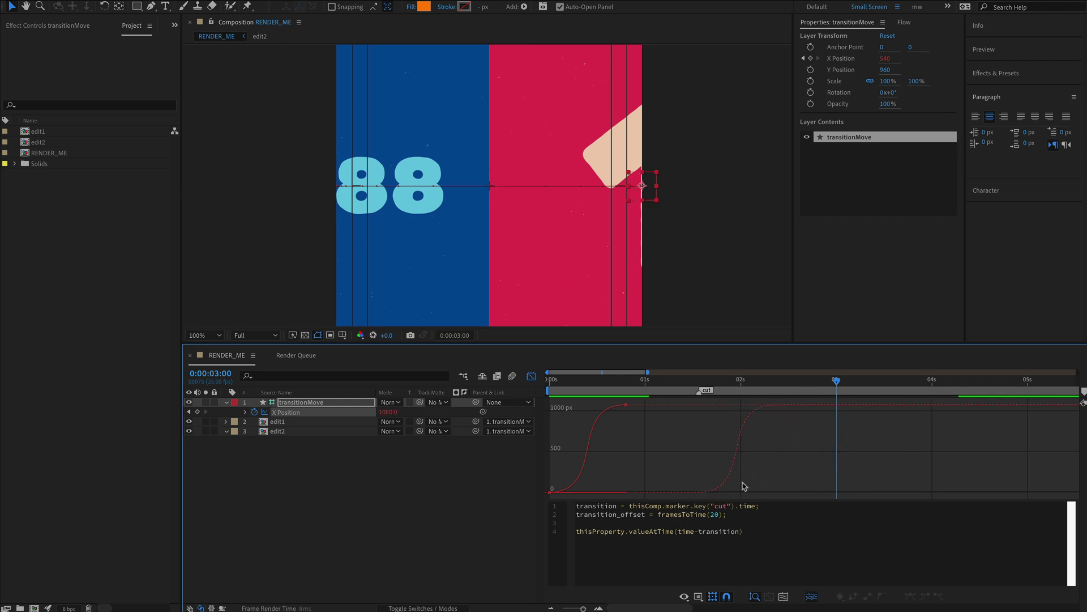
key("j")
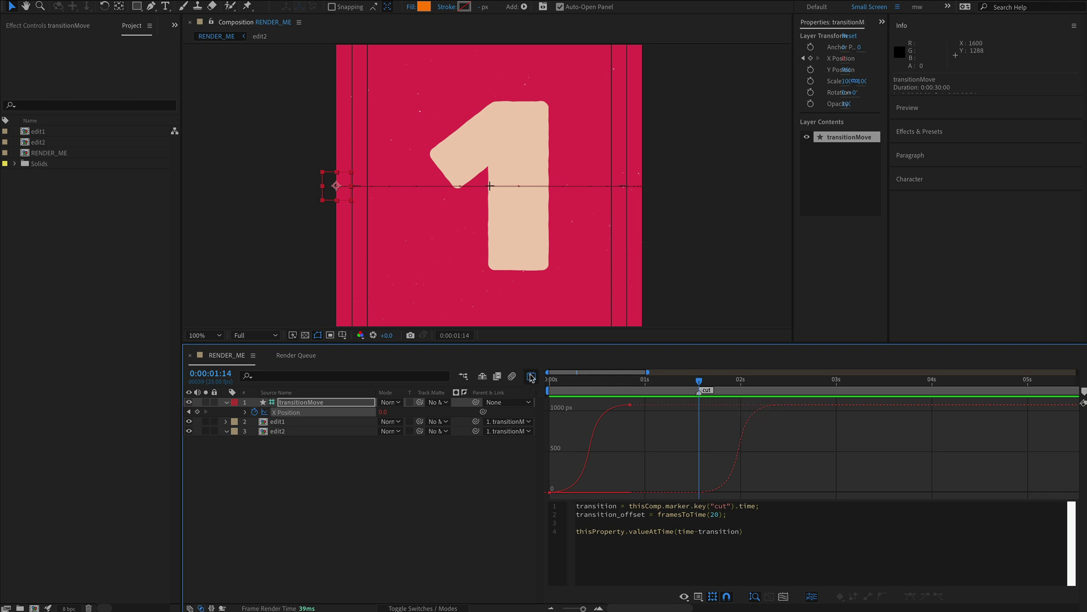
left_click(531, 376)
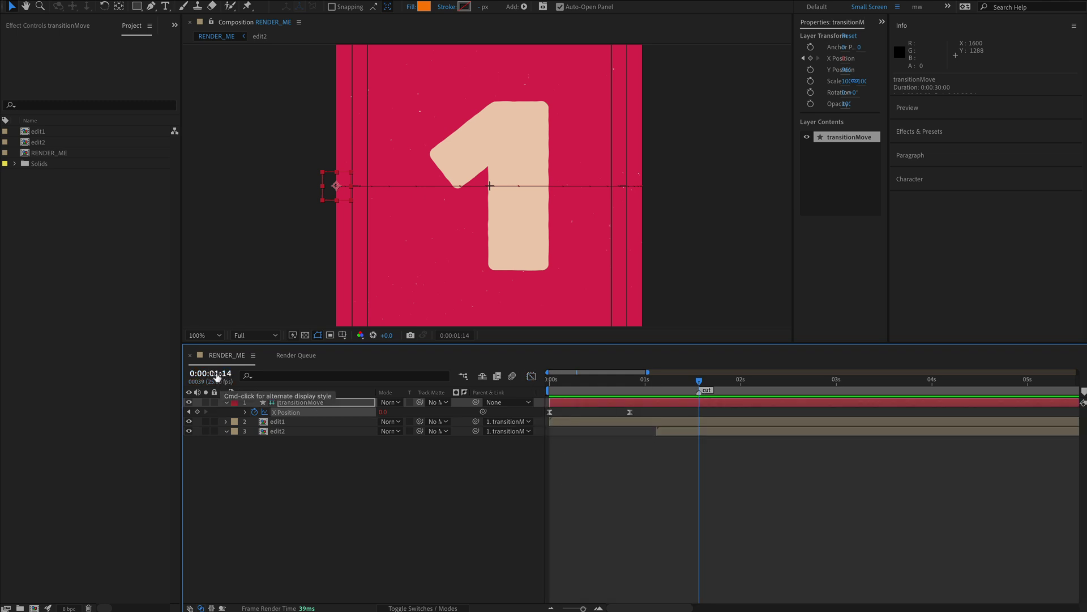
- Show time in frames and confirm the X Position keyframes sit at frames 0 and 21
left_click(216, 375, "super")
key("Home")
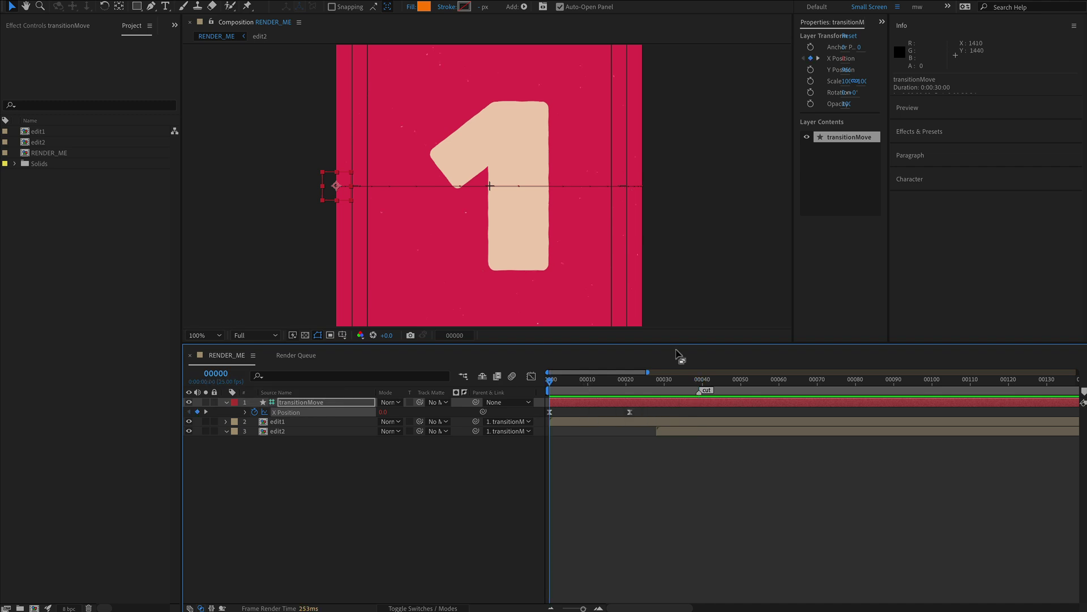
key("super+shift+Right")
key("super+shift+Right")
key("super+Right")
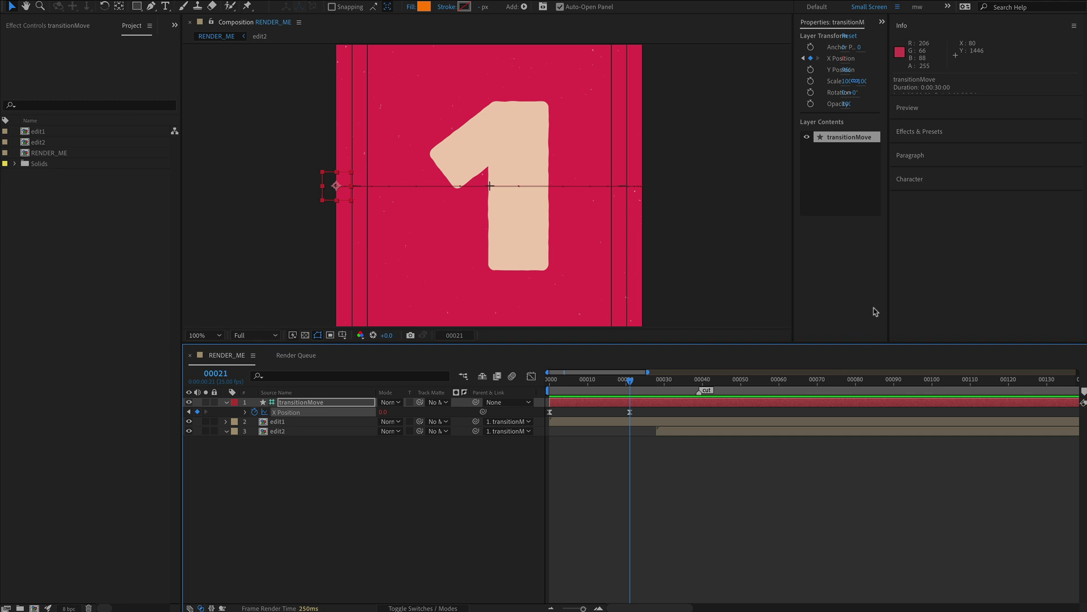
key("super+shift+a")
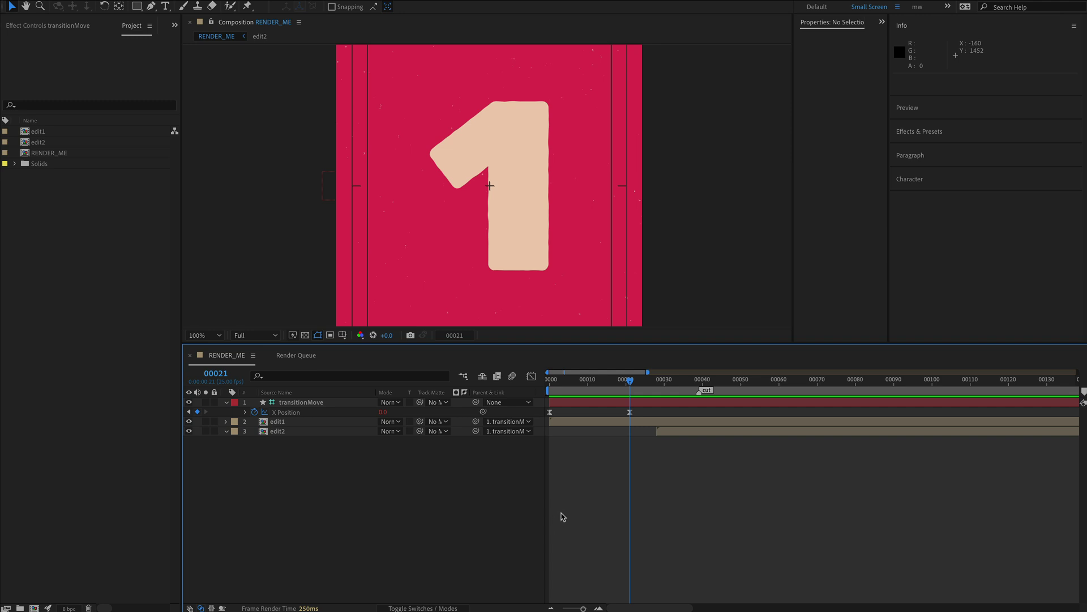
left_click(549, 413)
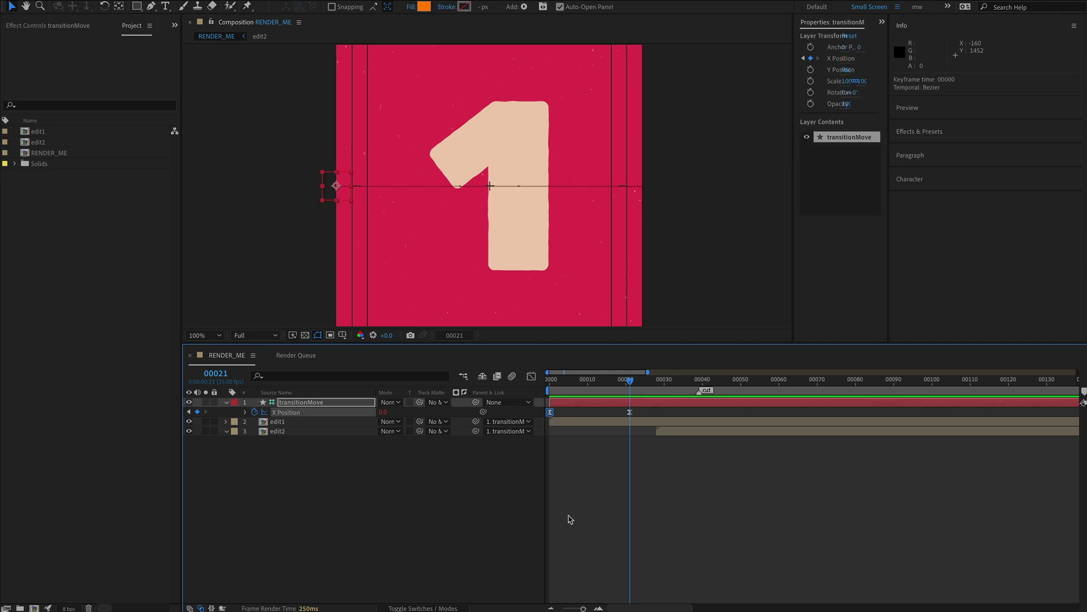
left_click(629, 413)
left_click(532, 376)
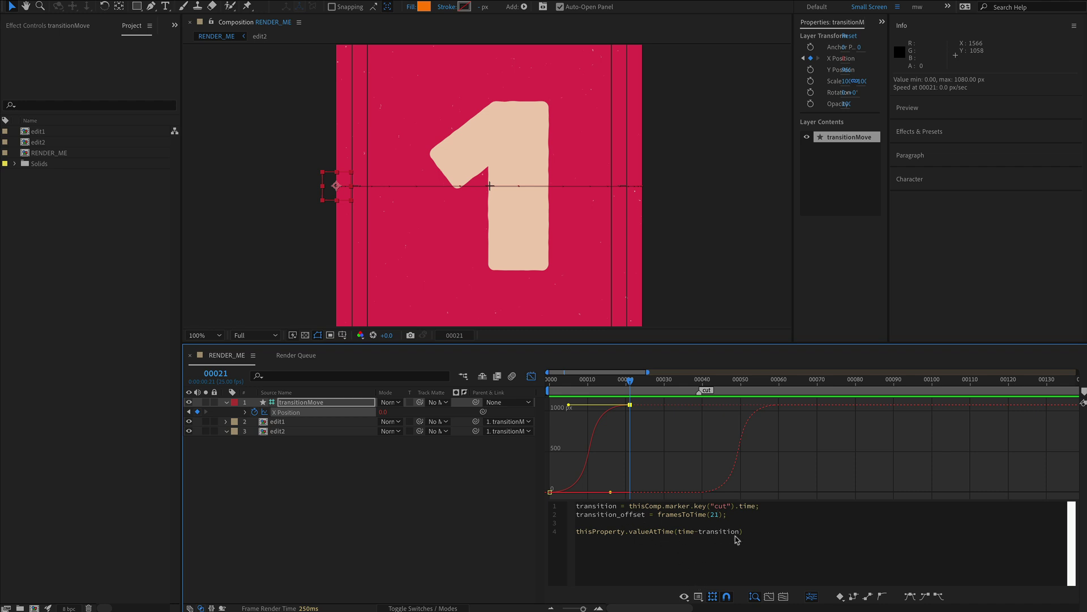
- Change line 4 to valueAtTime(time-(transition - transition_offset)), then move the cut marker later and preview
left_click(697, 531)
type("(")
left_click(743, 532)
type("- transitio")
key("Return")
type(")")
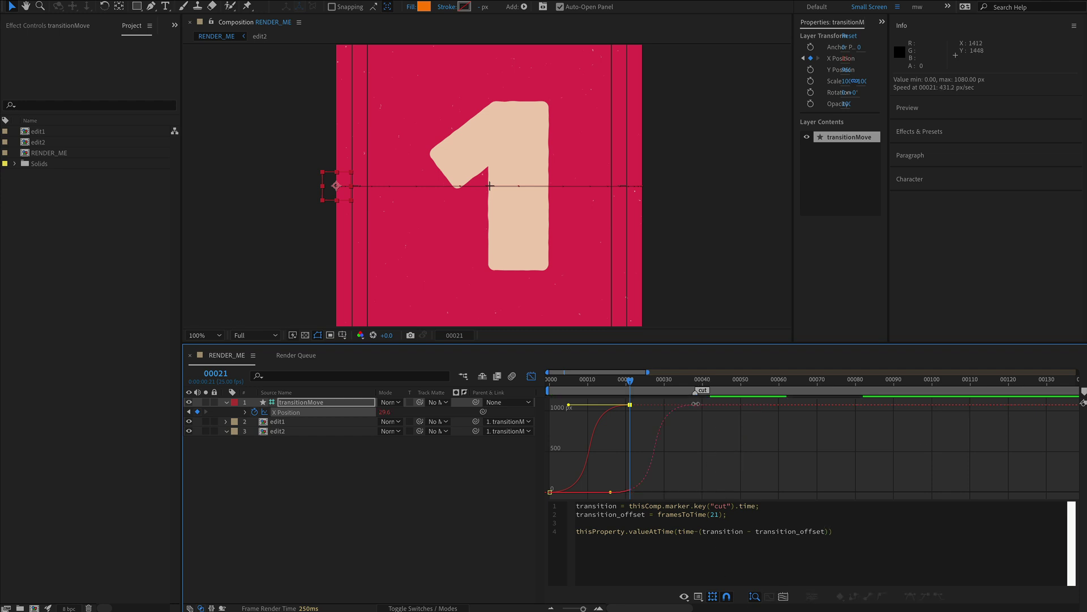
mouse_move(706, 390)
left_mouse_down()
mouse_move(779, 390)
mouse_move(713, 404)
mouse_move(782, 391)
mouse_move(760, 391)
left_mouse_up()
left_click(760, 381)
- Check frame 61 and start edit2 about 6 frames earlier
left_click(334, 525)
left_click(531, 376)
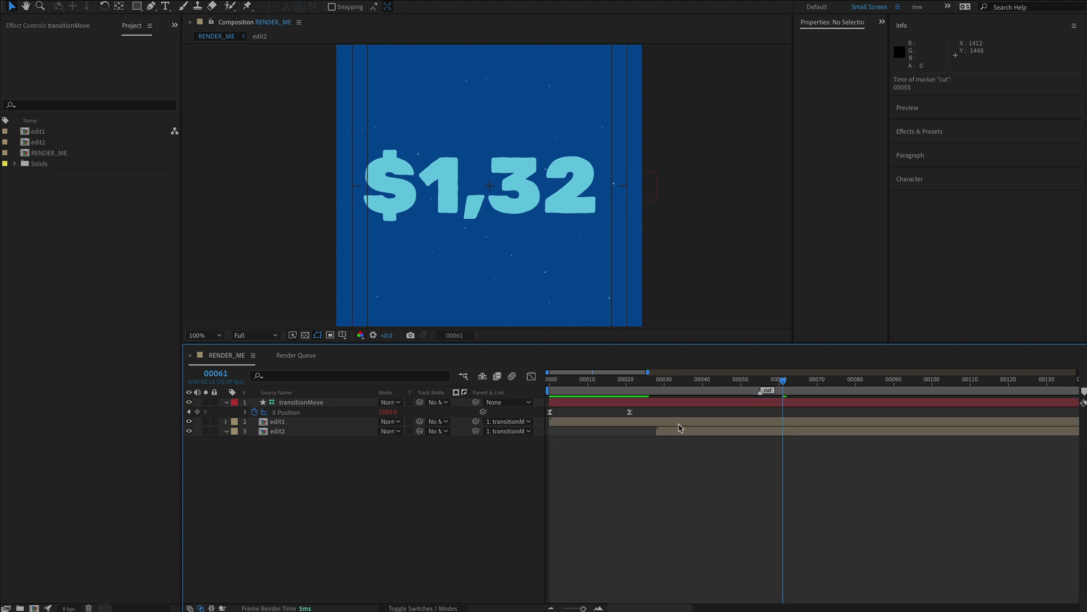
left_click_drag(680, 428, 657, 429)
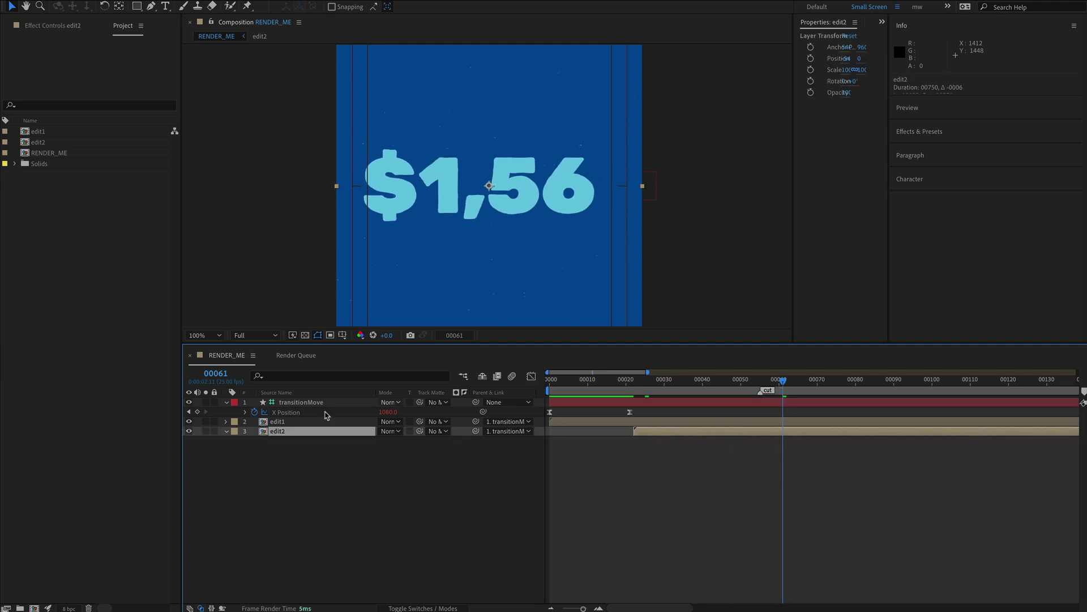
- Select the full X Position expression text of transitionMove for reuse
left_click(283, 413)
left_click(245, 412)
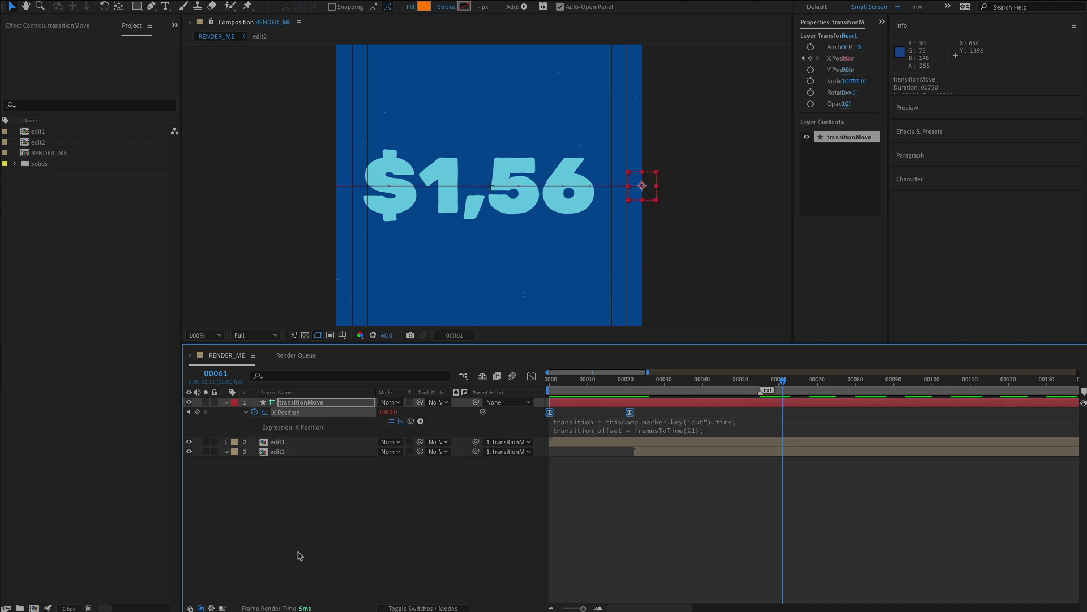
left_click(602, 428)
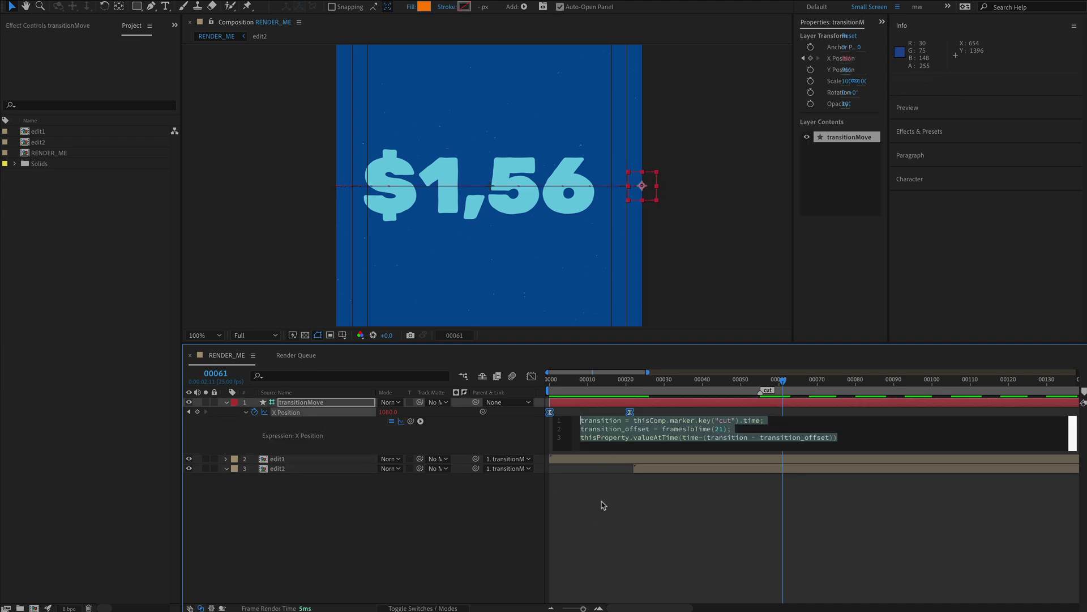
left_click(245, 412)
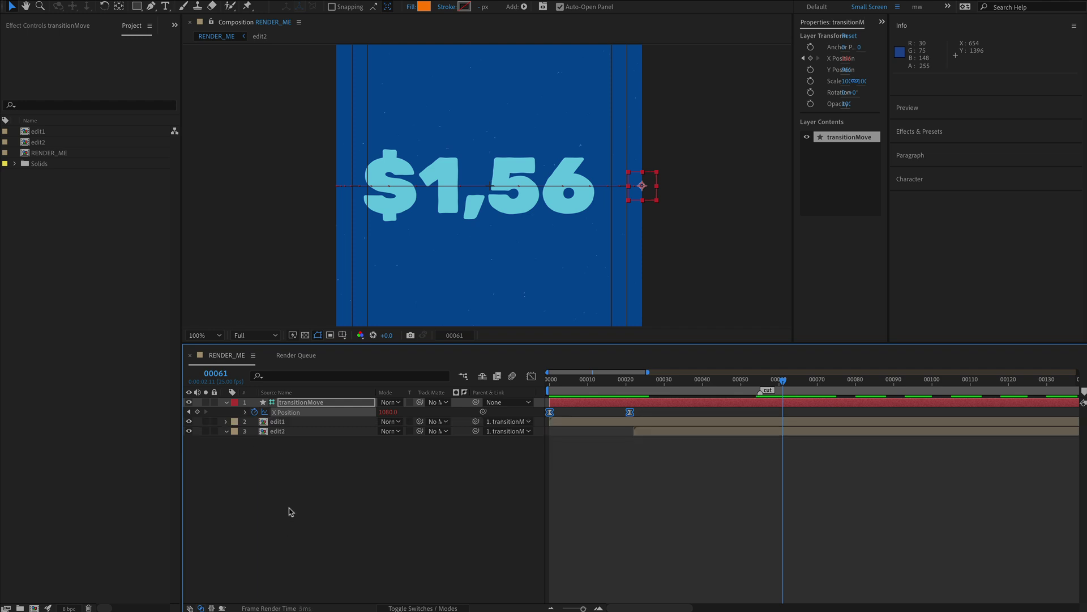
- Align edit2 to start at frame 0 and enable Time Remapping on it
left_click(286, 431)
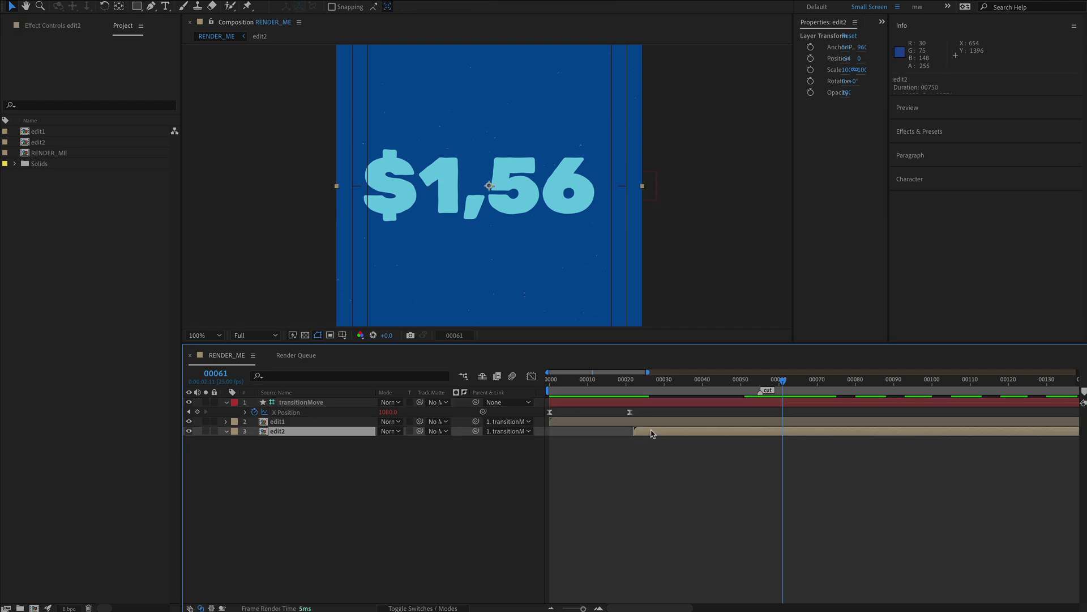
key("alt+Home")
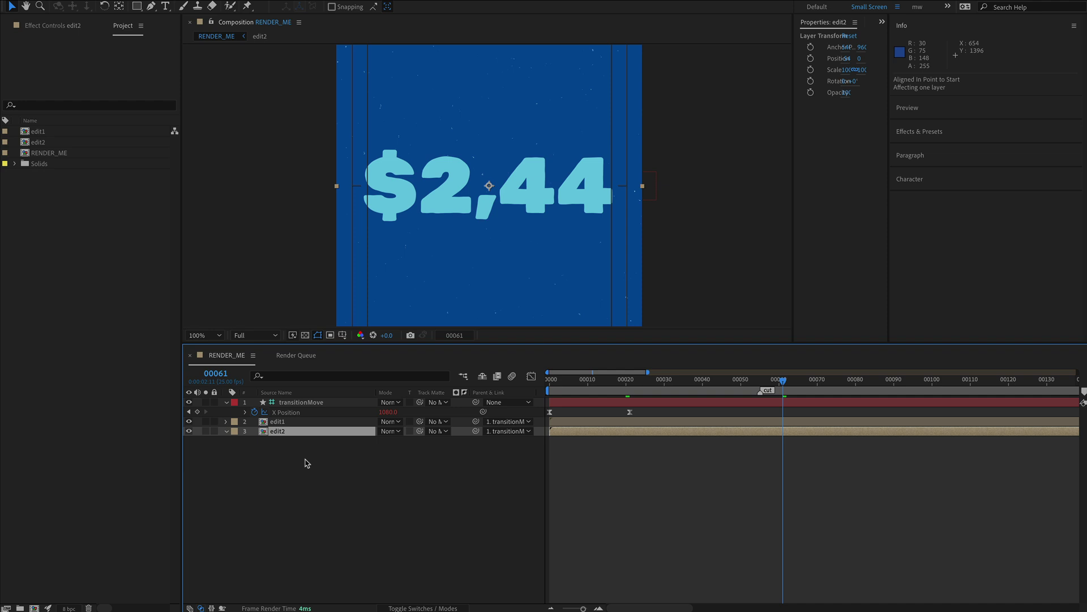
key("ctrl+alt+t")
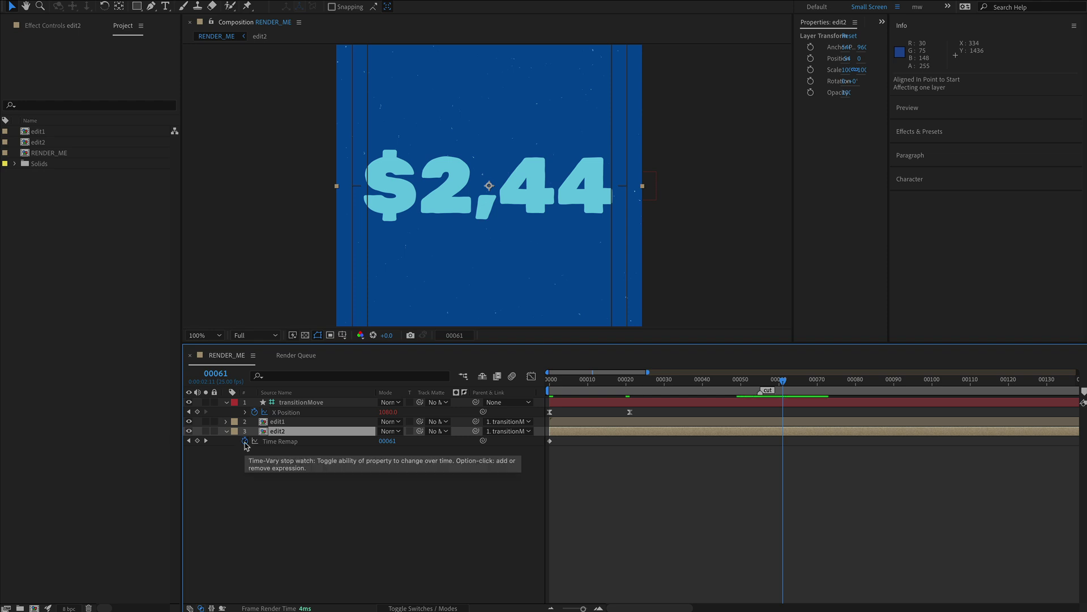
- Paste the cut-marker expression onto edit2's Time Remap, preview, then move the cut marker to frame 95
left_click(244, 440, "alt")
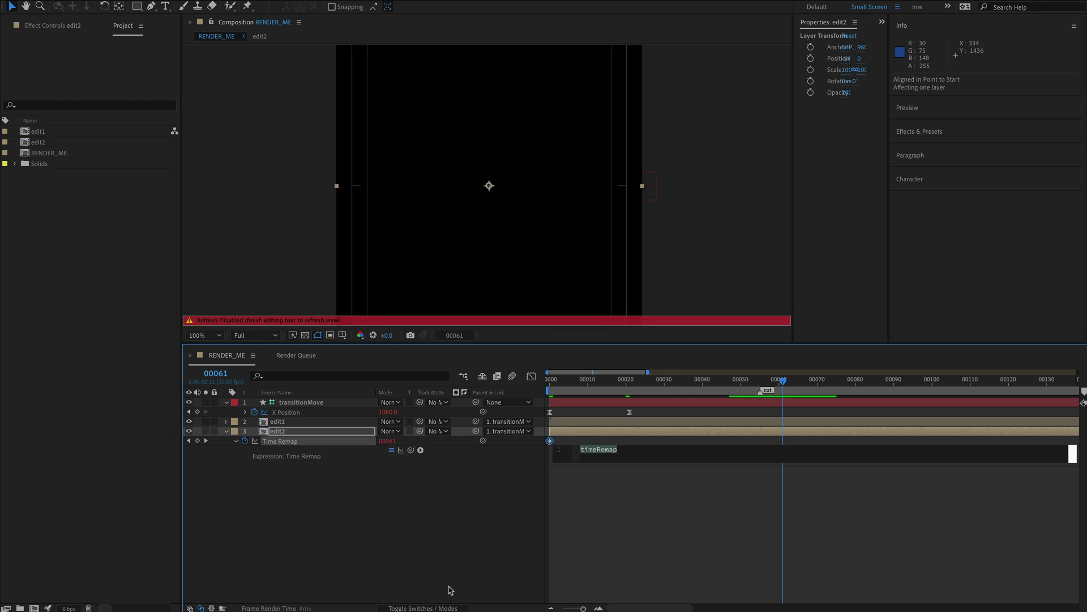
type("transition_offset = framesToTime(21); thisProperty.valueAtTime(time-(transition - transition_offset))")
key("KP_Enter")
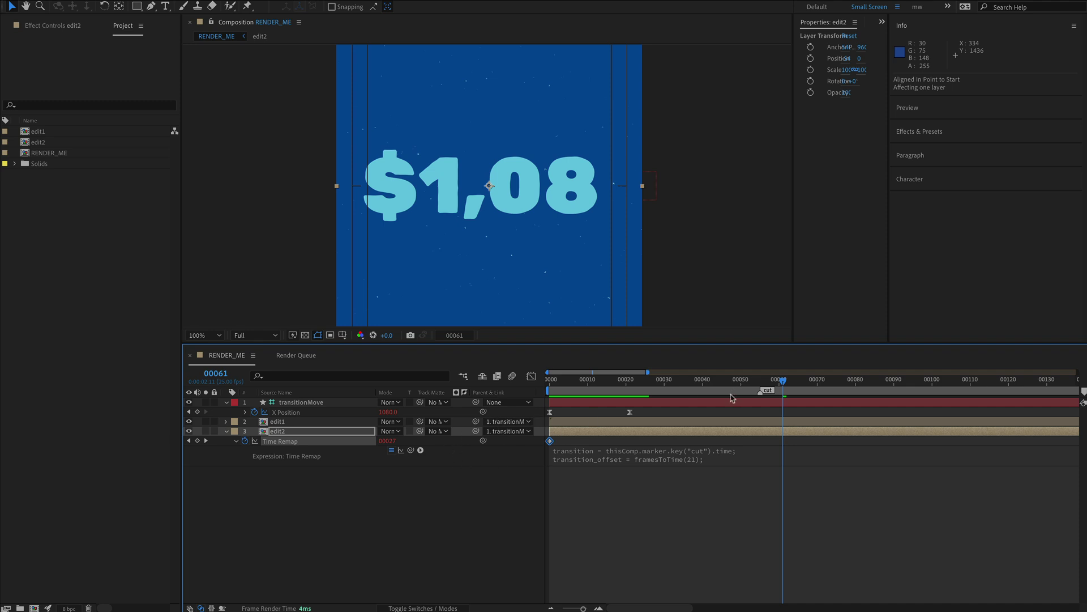
left_click(660, 379)
left_click(748, 379)
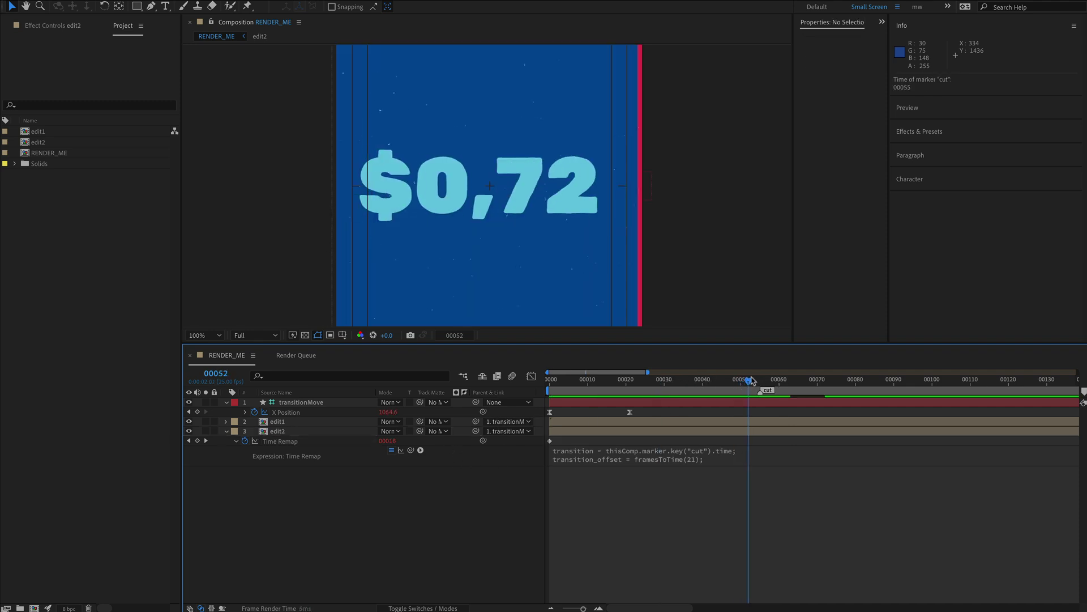
mouse_move(752, 381)
left_mouse_down()
mouse_move(729, 382)
mouse_move(758, 396)
mouse_move(1026, 380)
mouse_move(664, 379)
mouse_move(729, 379)
left_mouse_up()
left_click(854, 380)
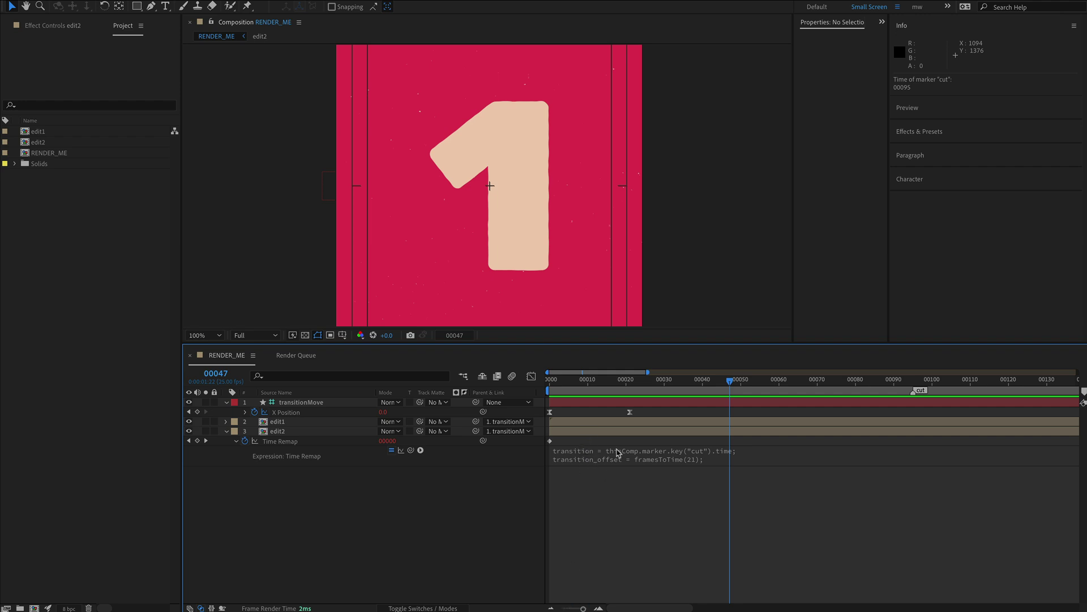
- Test by deleting the 'cut' marker and undoing, then add a composition marker at frame 0
right_click(914, 398)
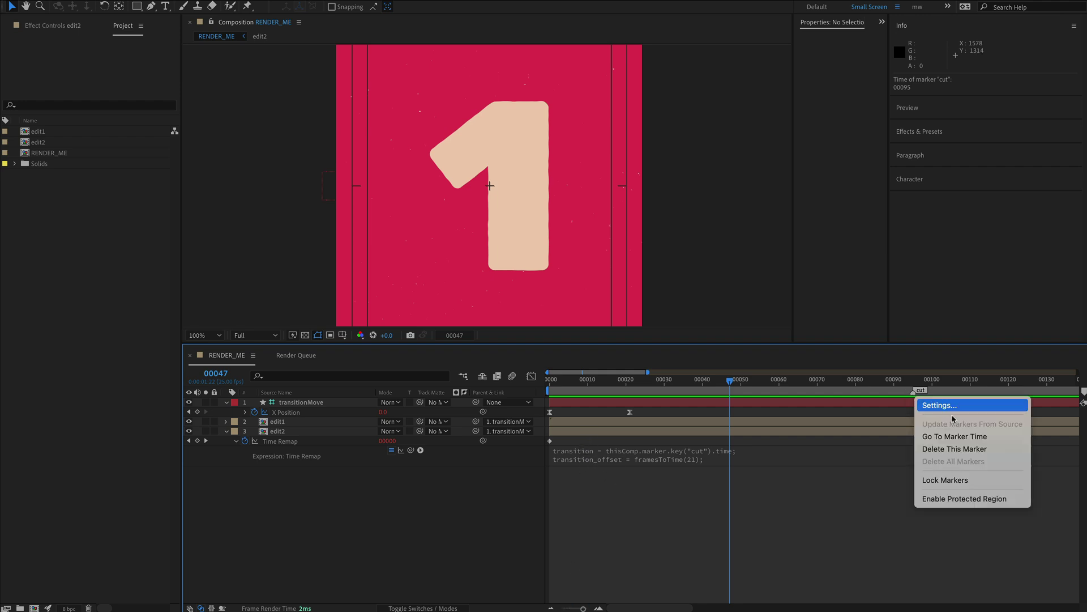
left_click(951, 447)
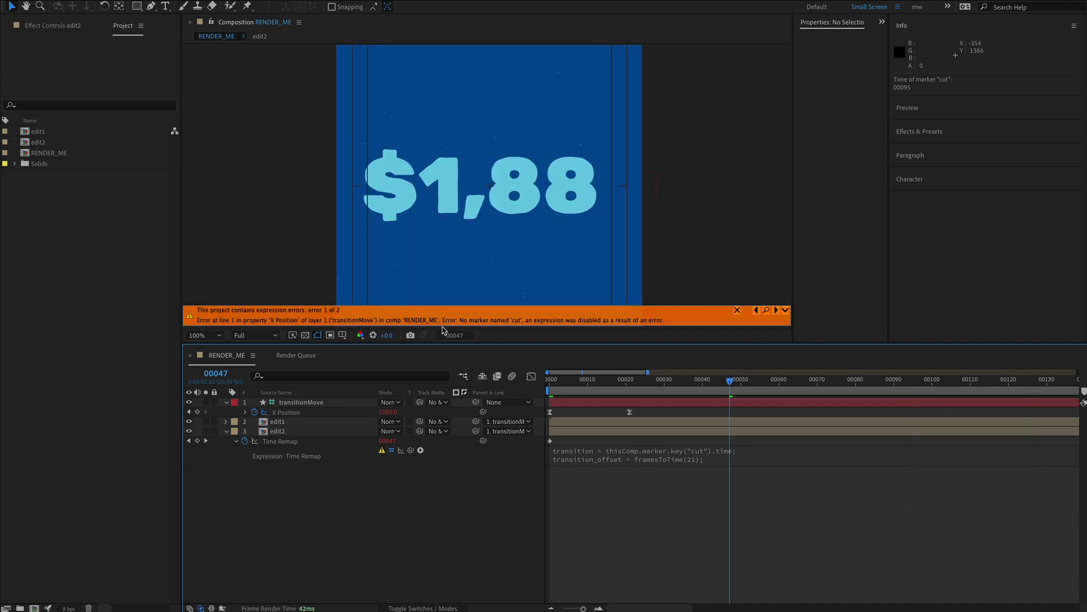
key("ctrl+z")
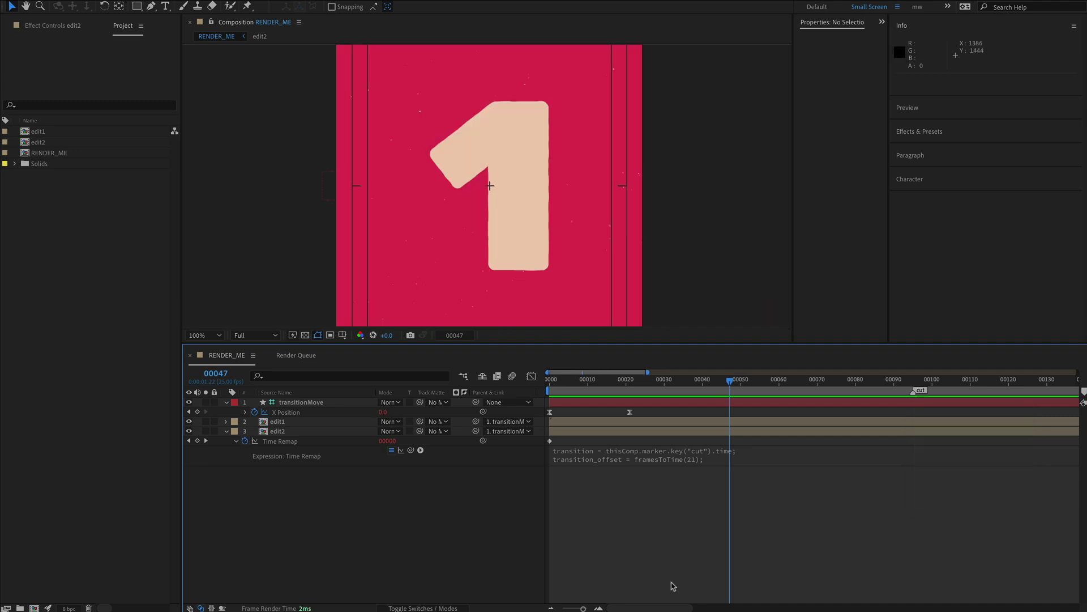
key("Home")
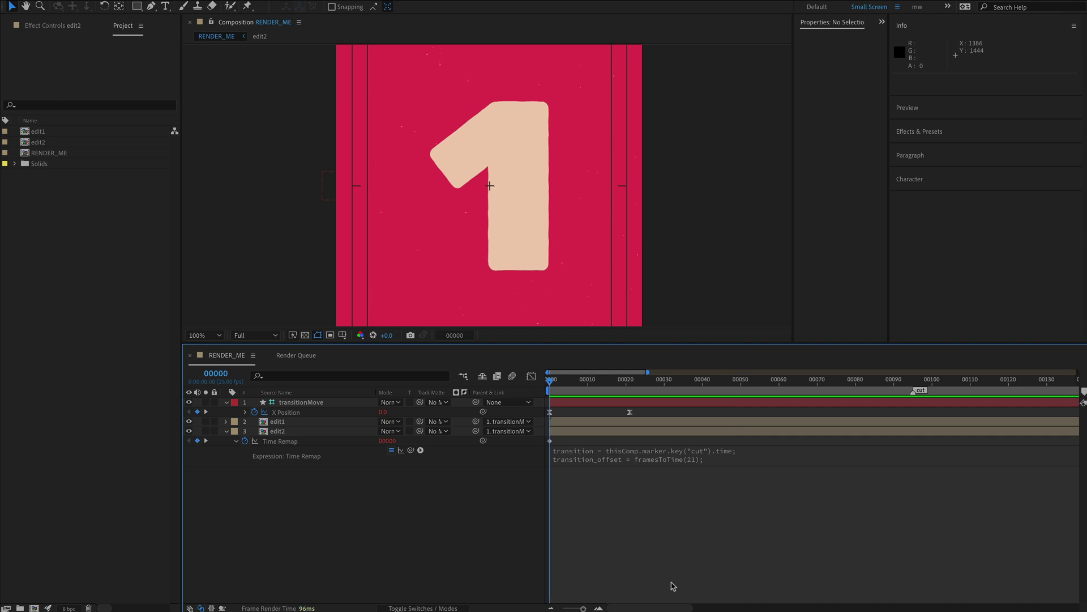
key("alt+KP_Multiply")
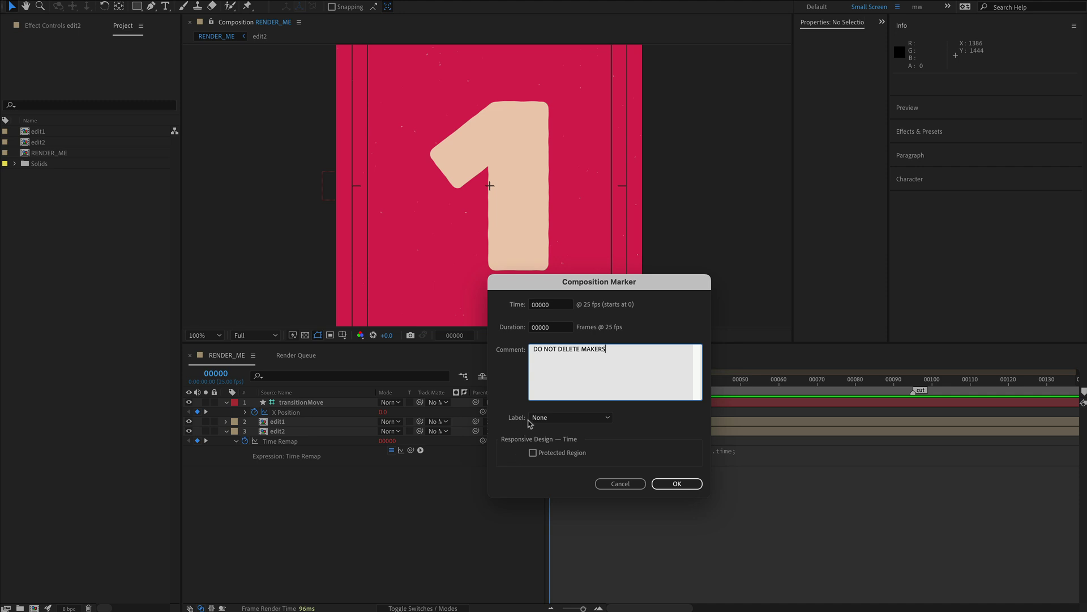
- Give the 'DO NOT DELETE MAKERS' marker a Red label and confirm it
left_click(566, 417)
left_click(559, 441)
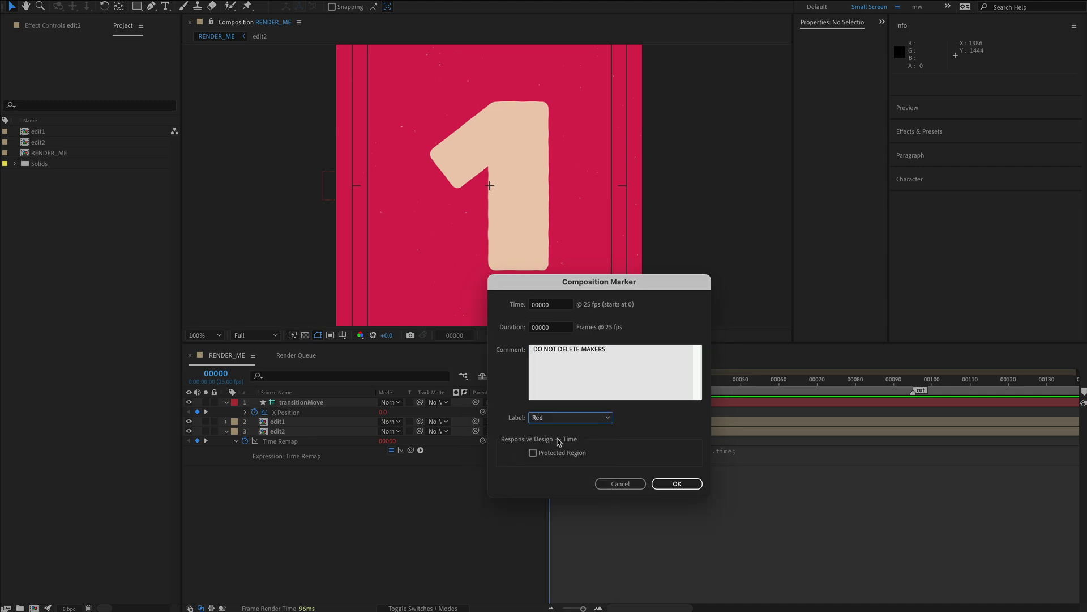
left_click(677, 484)
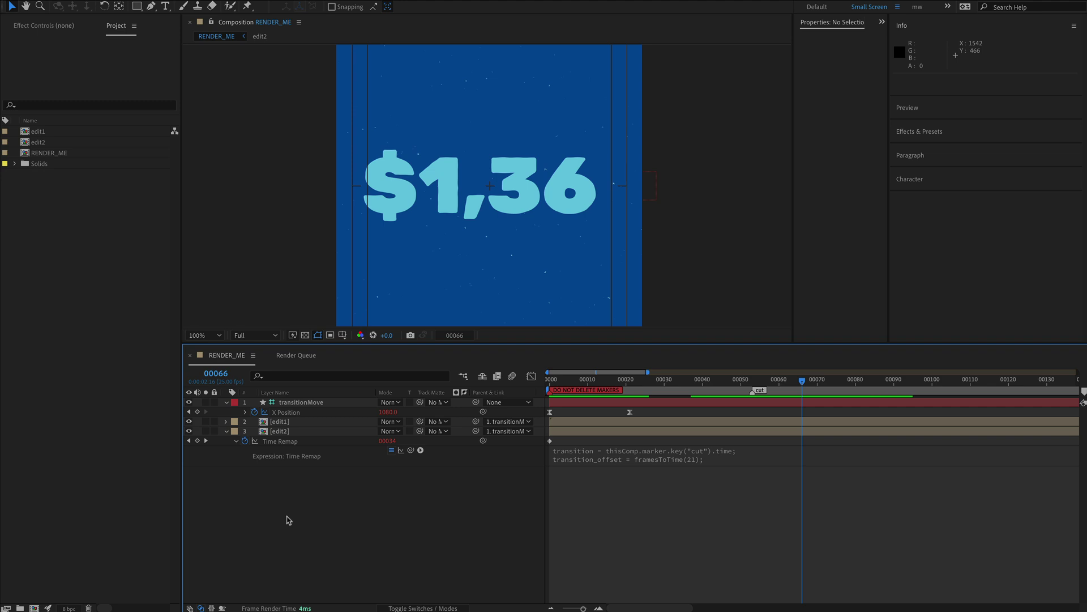
- Lock all three layers and hide them from the timeline as shy layers
key("ctrl+a")
key("F4")
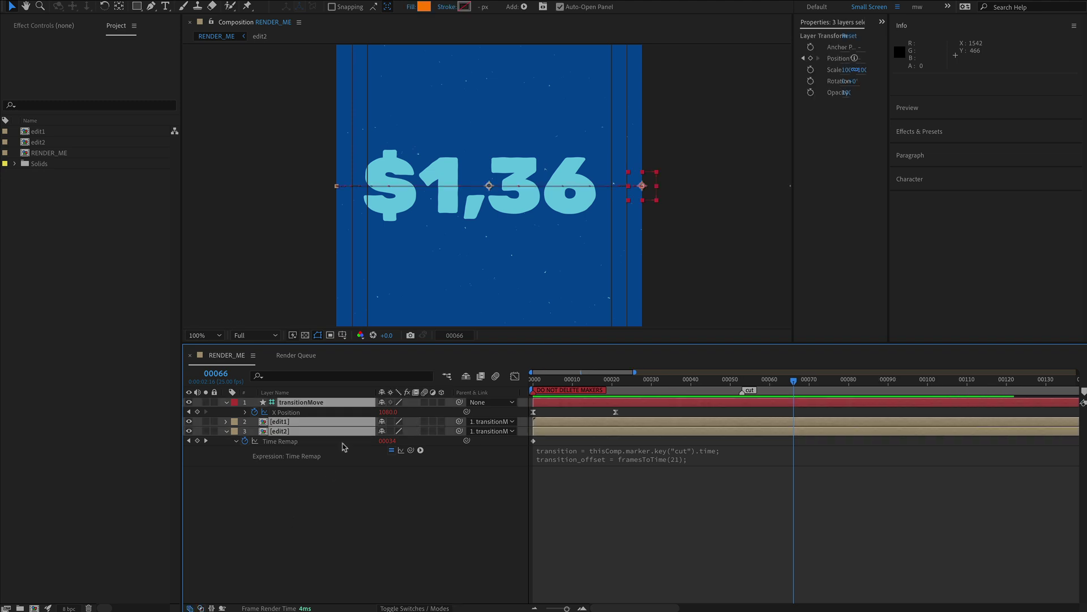
left_click(214, 402)
left_click(466, 376)
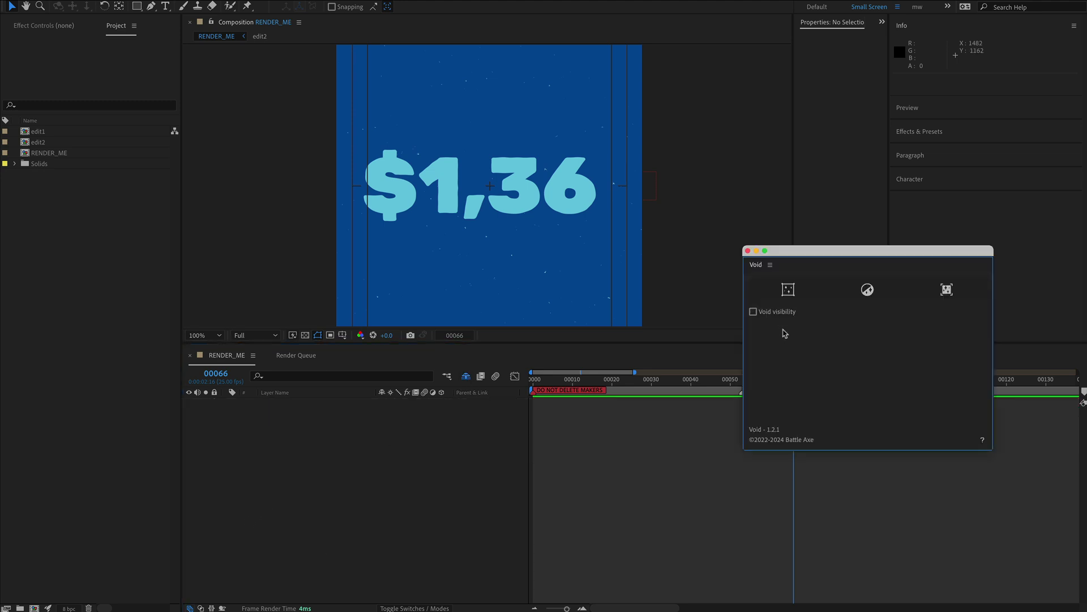
- Create a Void layer and rename it 'MOVE MAKER TO EDIT POINT'
left_click(787, 292)
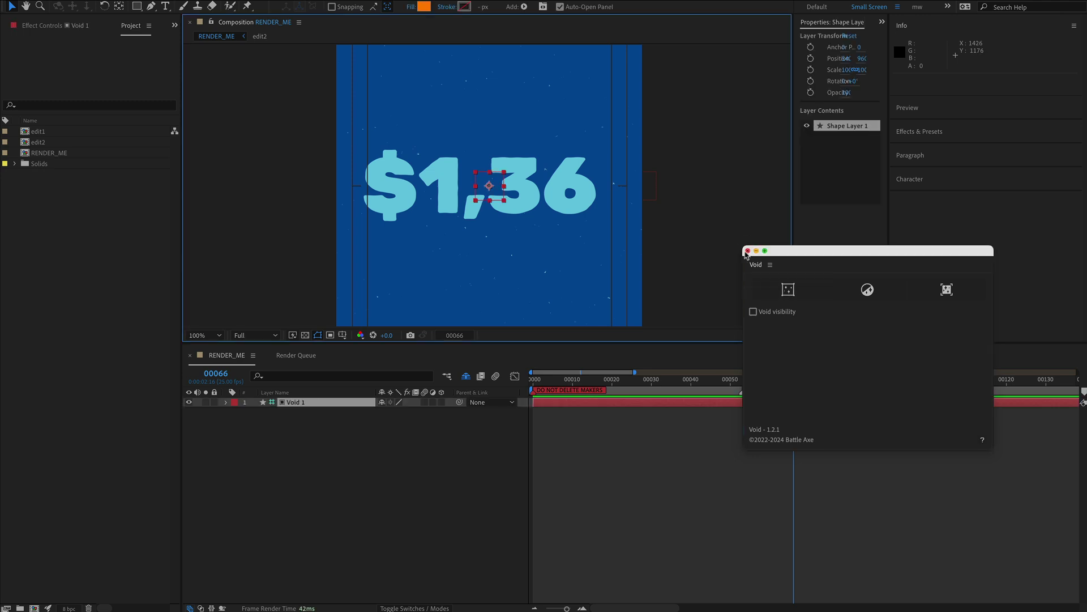
left_click(748, 251)
left_click(303, 403)
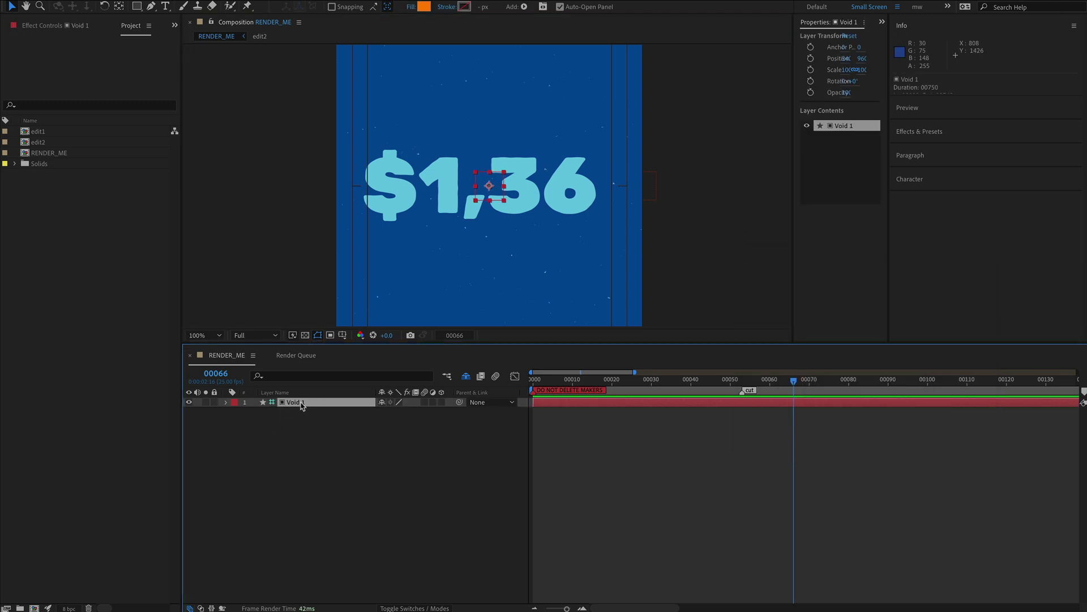
key("Return")
type("MOVE MAKER TO ED")
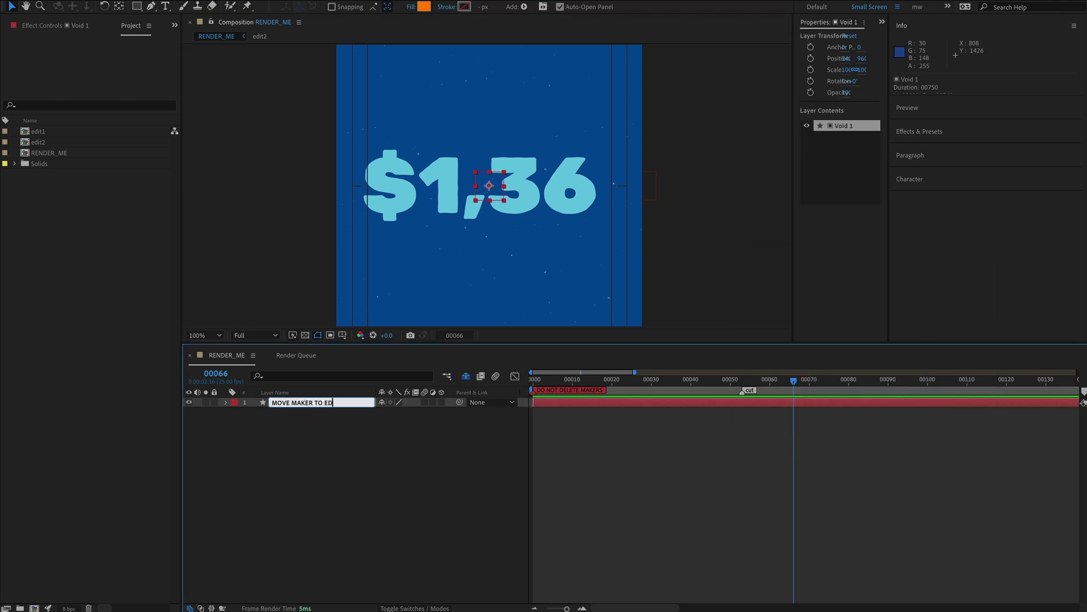
type("IT POINT")
key("Return")
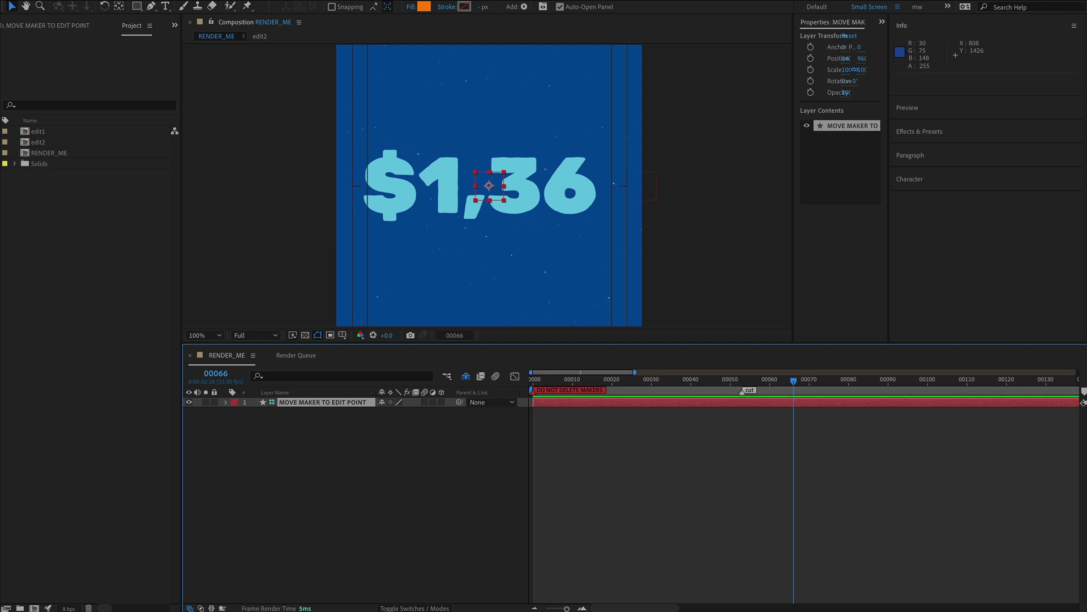